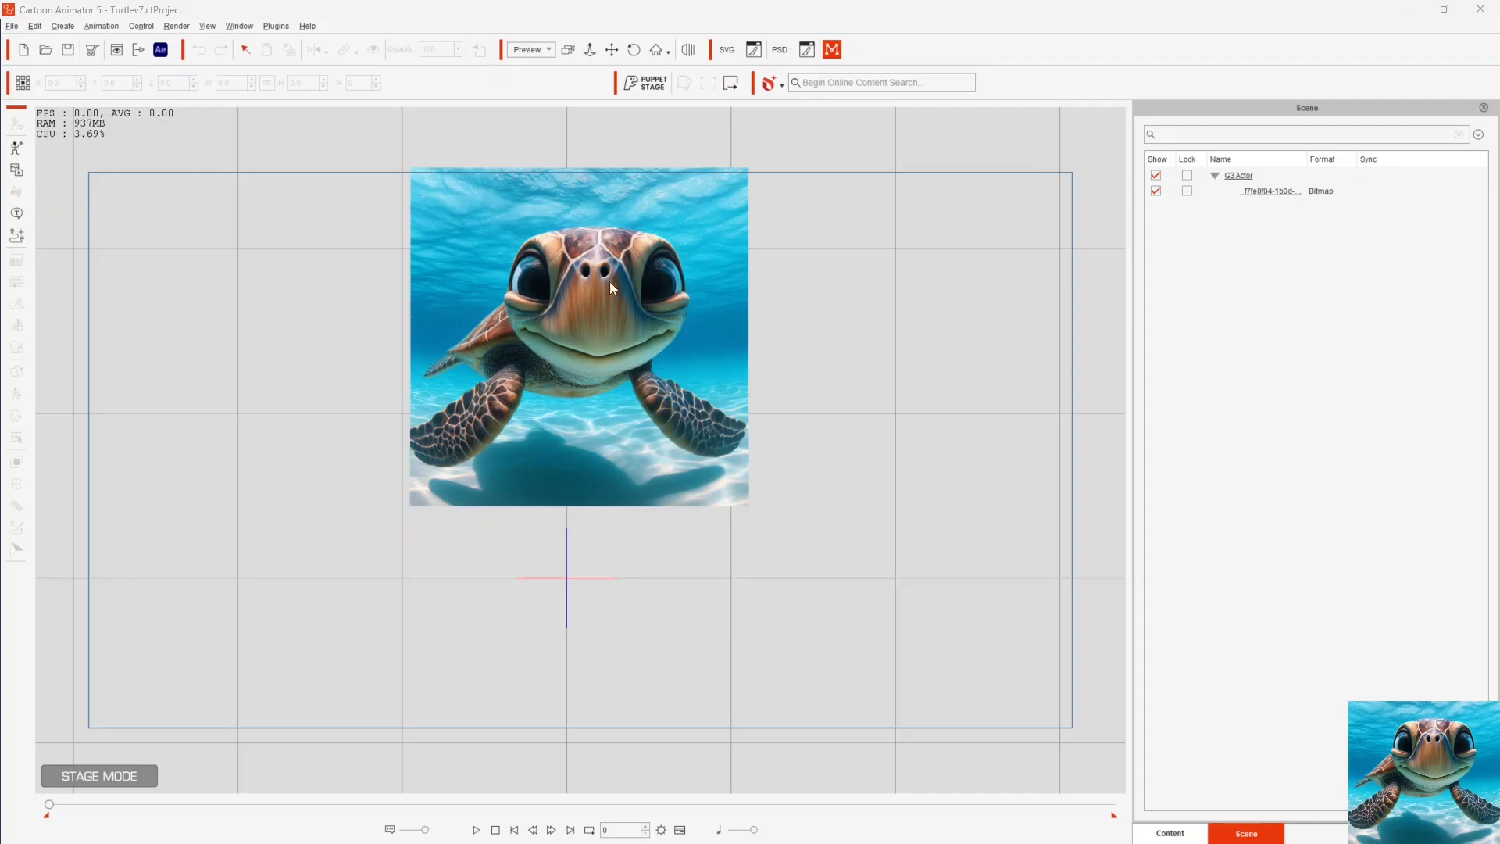
# - Open the Motion LIVE 2D motion capture window and locate the plugin's own entry
pyautogui.click(832, 51)
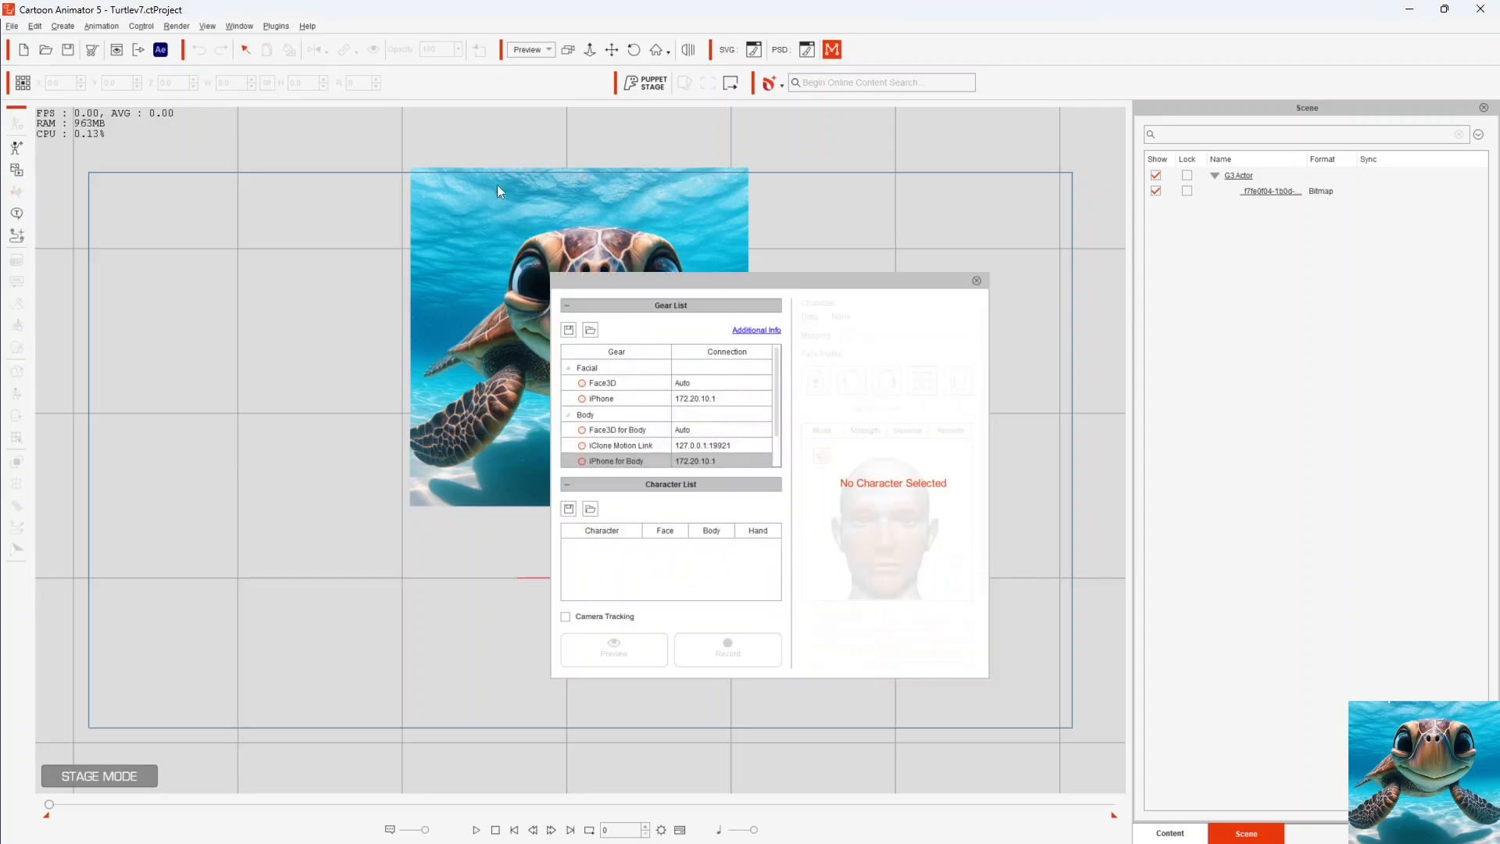
pyautogui.click(276, 26)
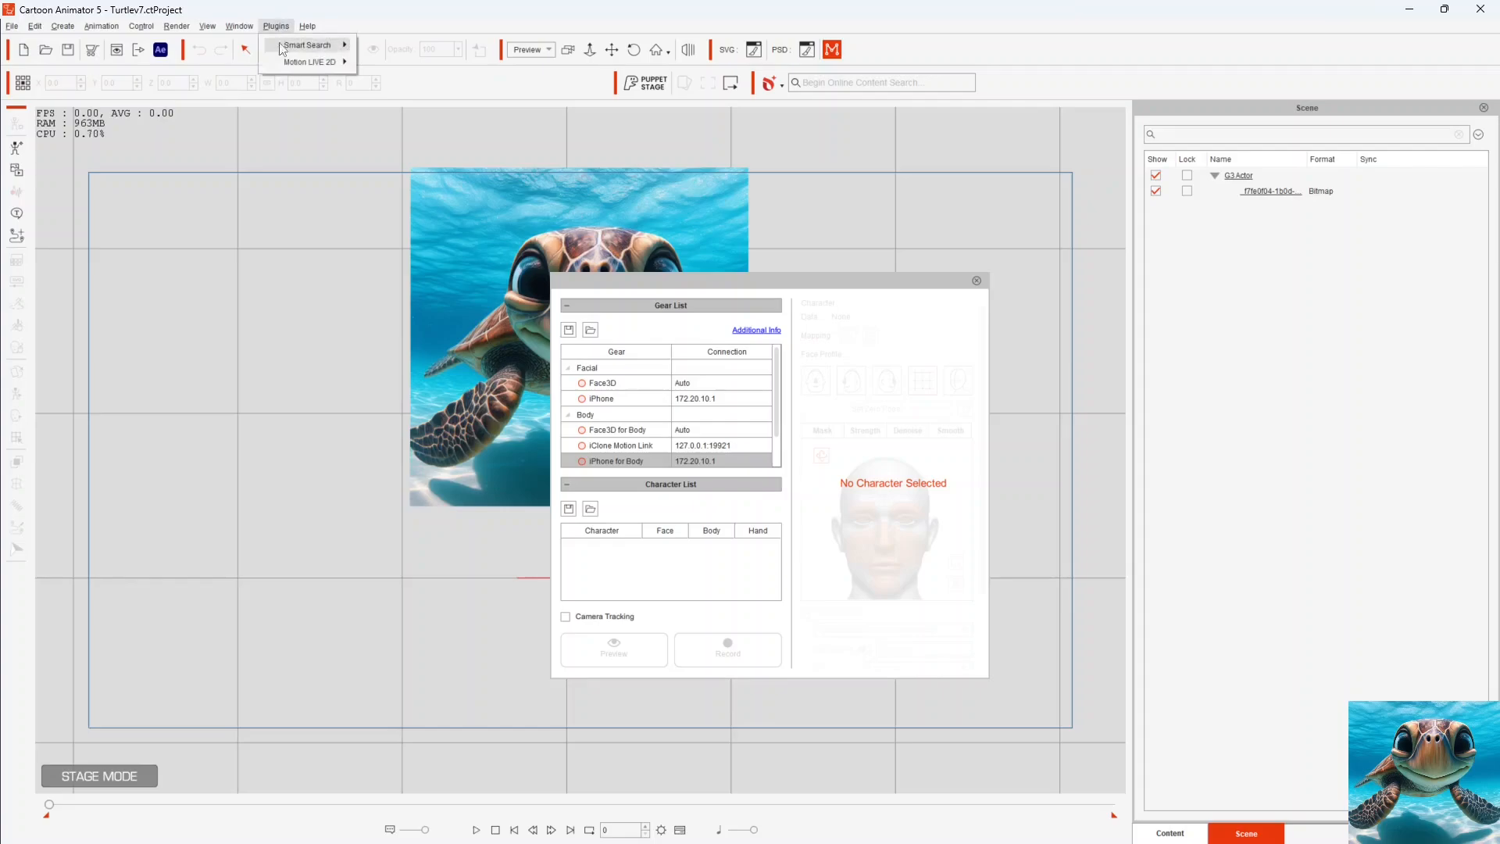
pyautogui.moveTo(344, 62)
# - Set the facial iPhone gear's connection address to 192.168.50.195 and connect it
pyautogui.click(585, 401)
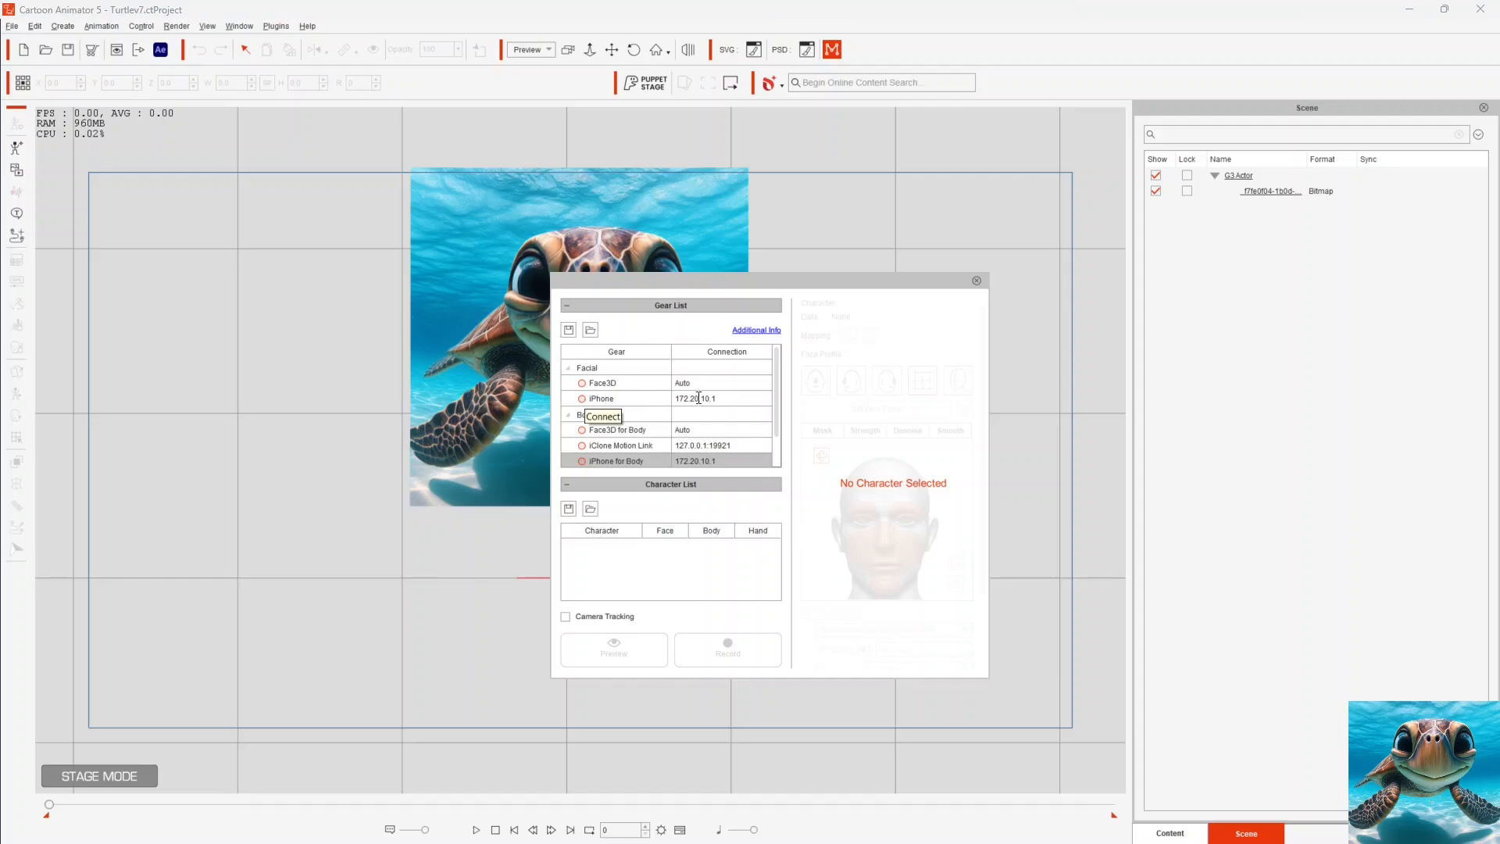
pyautogui.moveTo(736, 397); pyautogui.dragTo(672, 399)
pyautogui.write('19')
pyautogui.write('2.168.50')
pyautogui.scroll(-1, 625, 407)
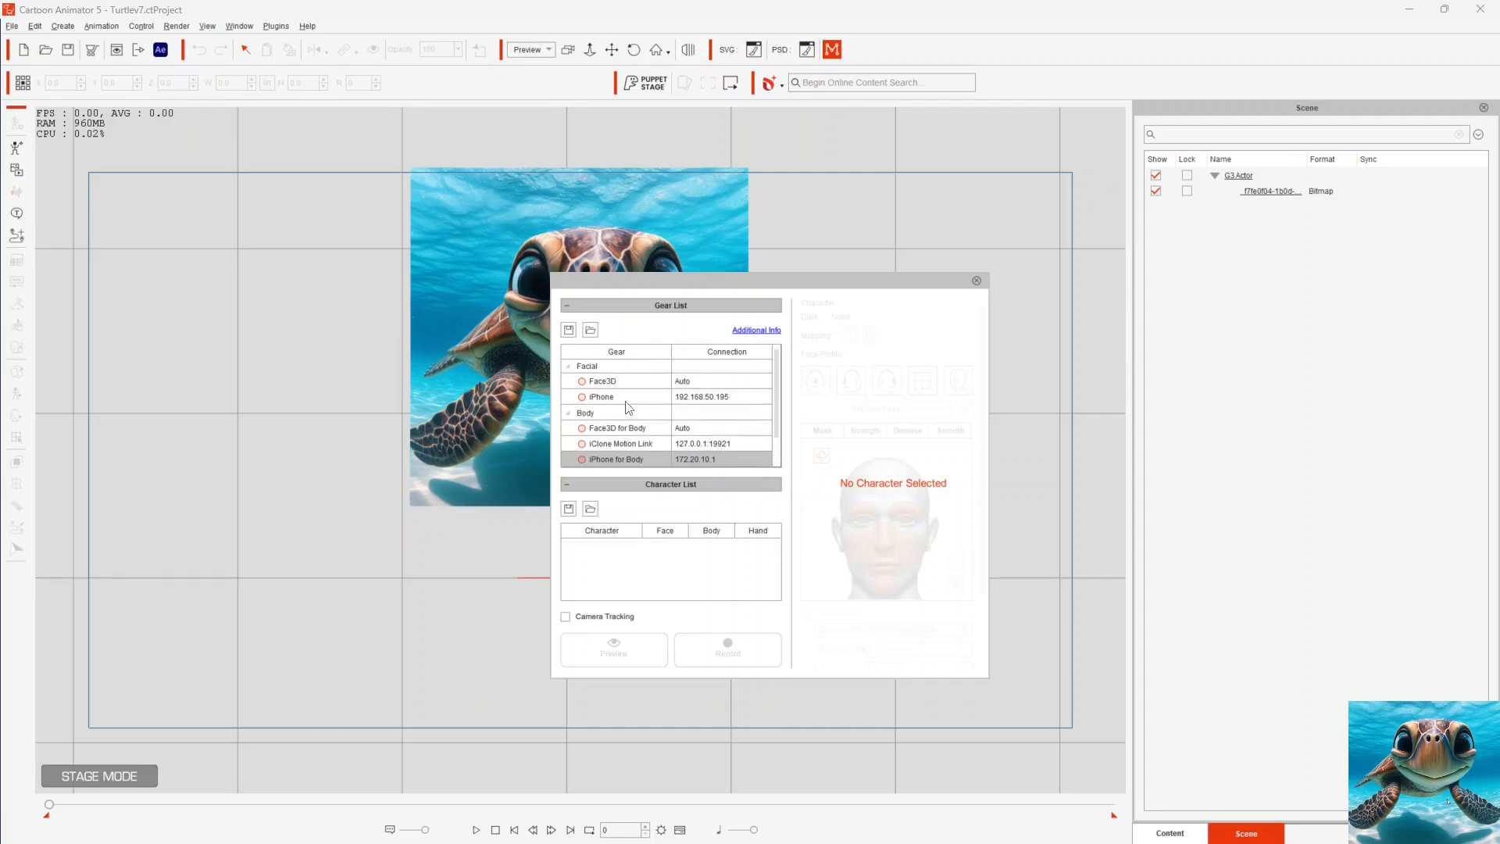
pyautogui.click(580, 397)
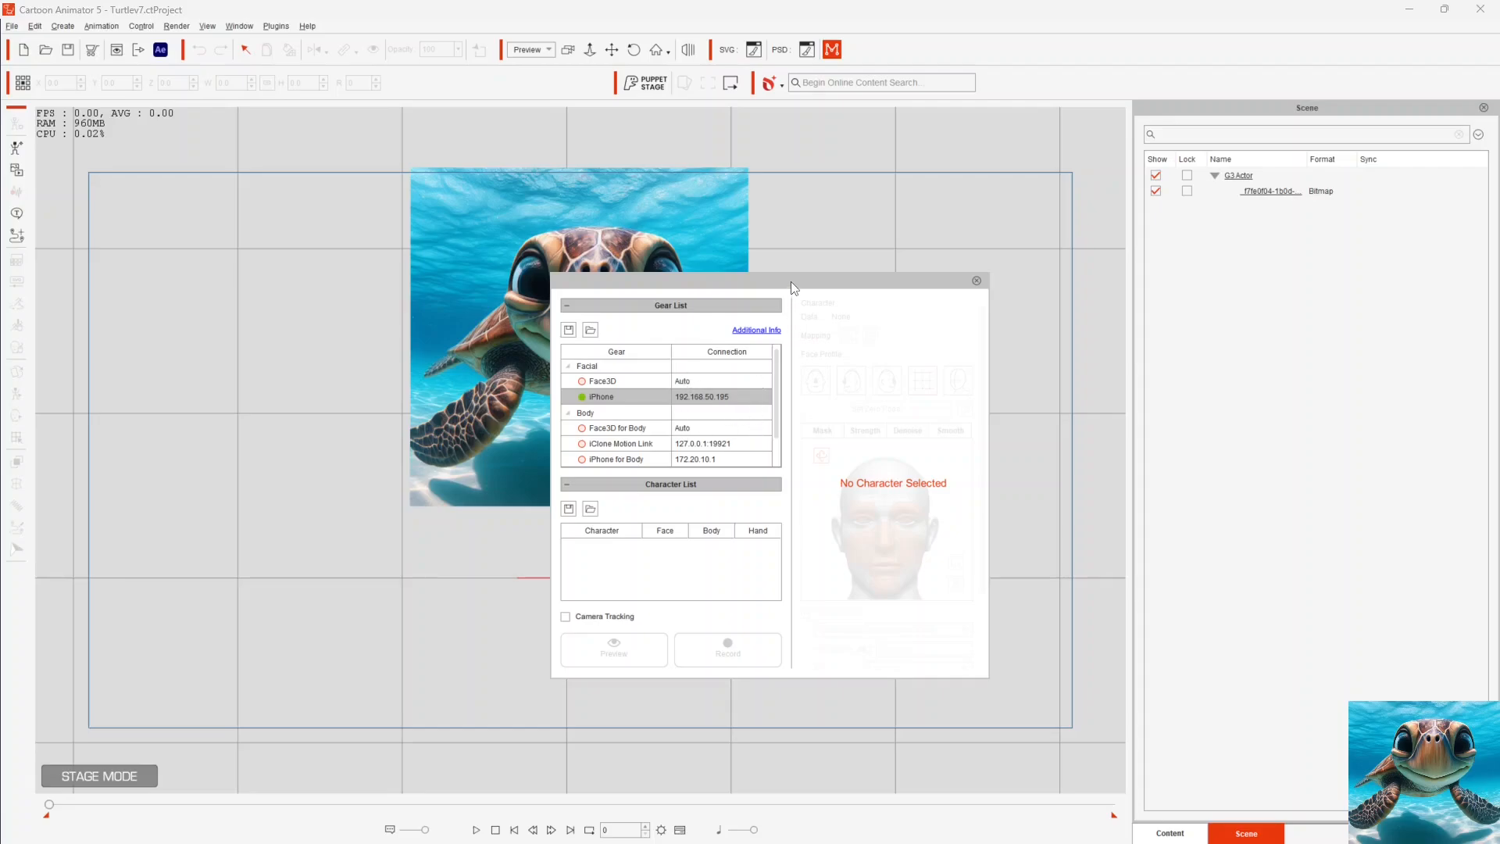
# - Uncover the turtle image, select it as the capture character, and set its zero pose
pyautogui.moveTo(790, 281); pyautogui.dragTo(1053, 216)
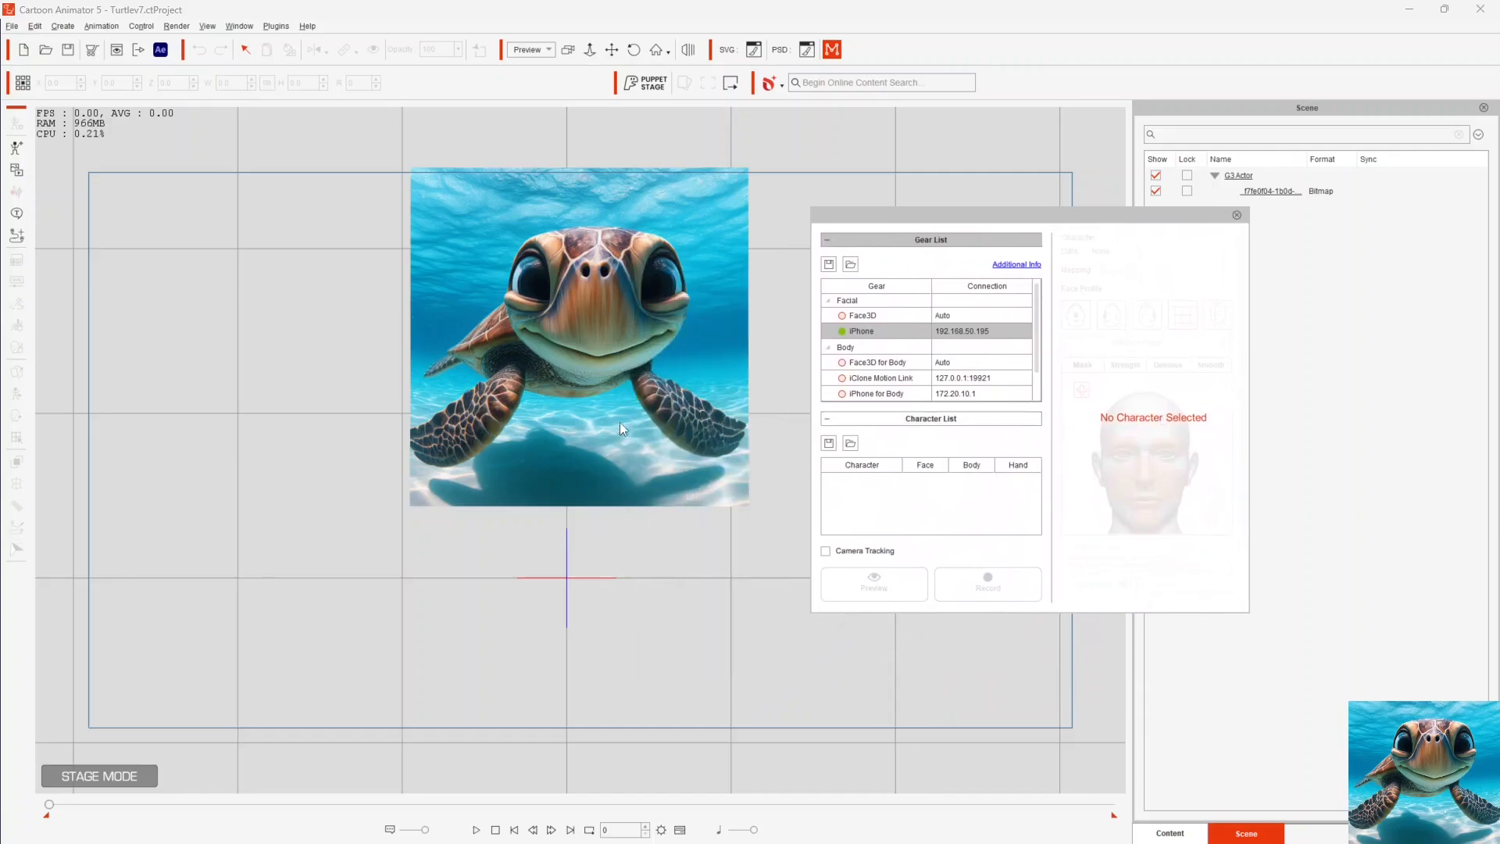
pyautogui.click(701, 252)
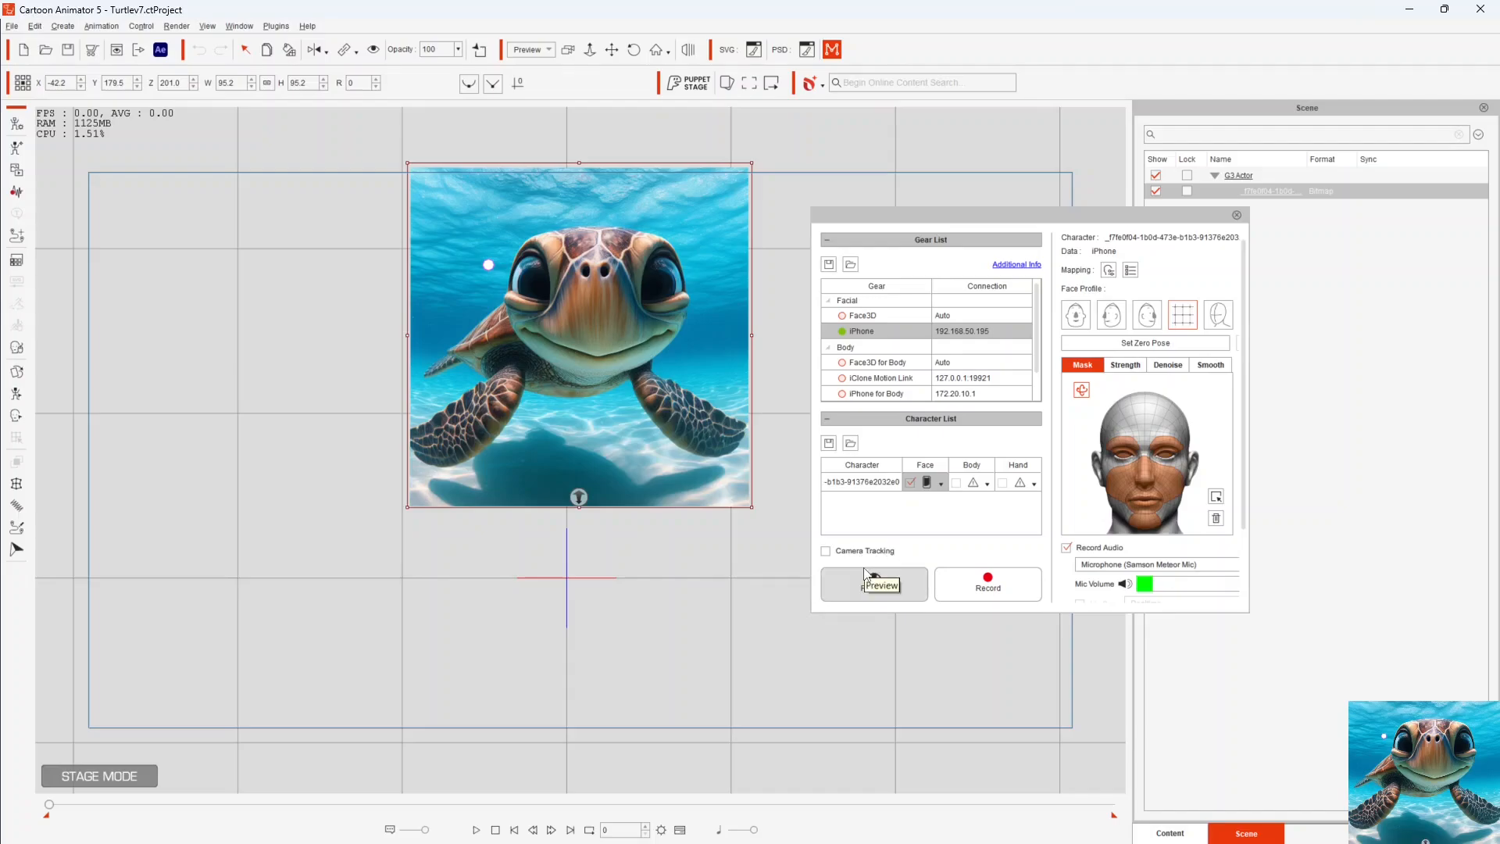
pyautogui.click(1144, 347)
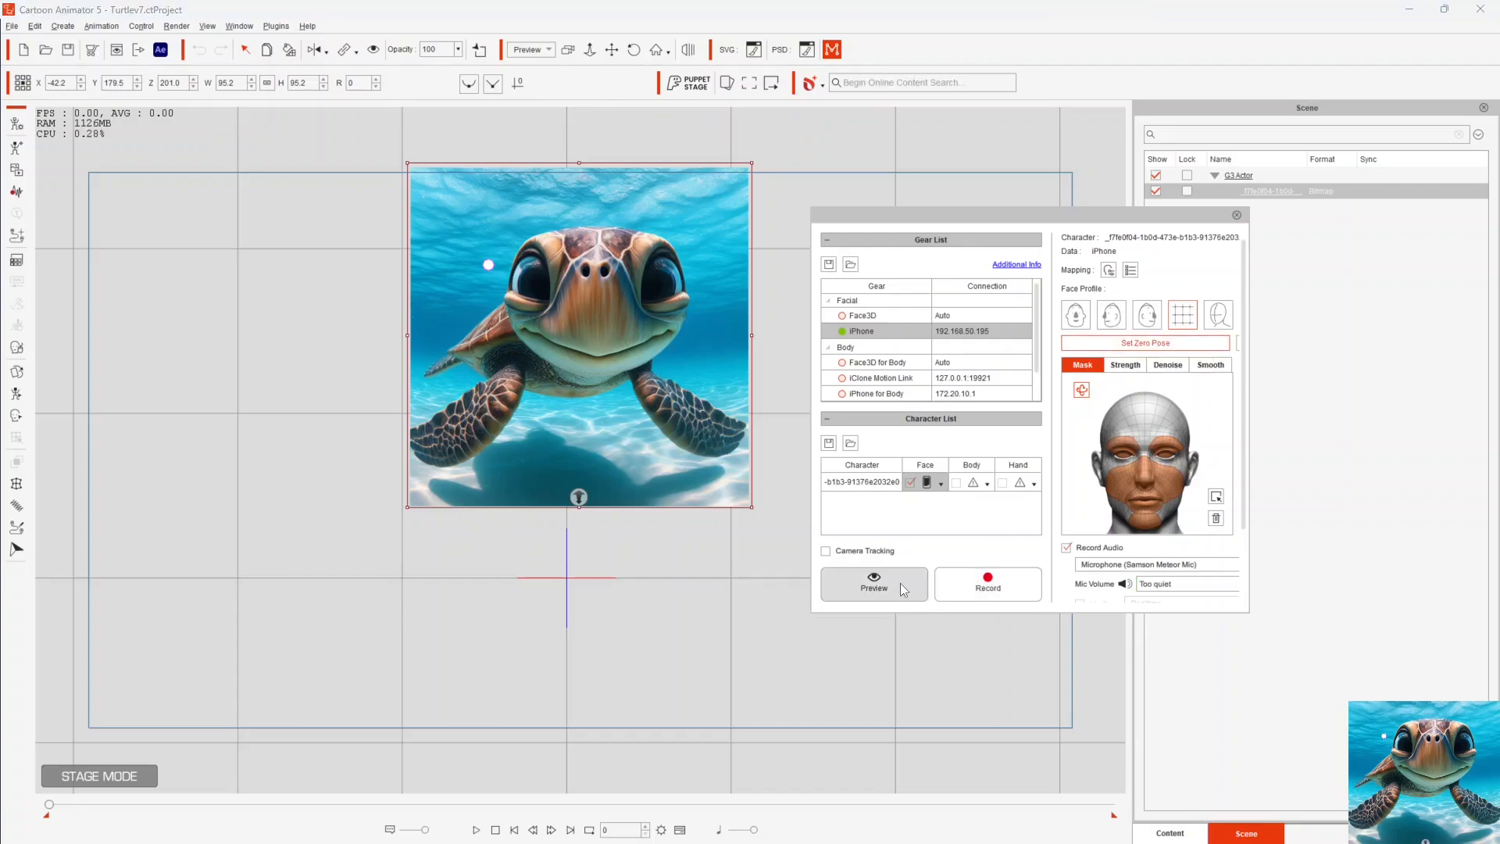
# - Preview the iPhone facial capture on the turtle character and stop the preview
pyautogui.click(874, 587)
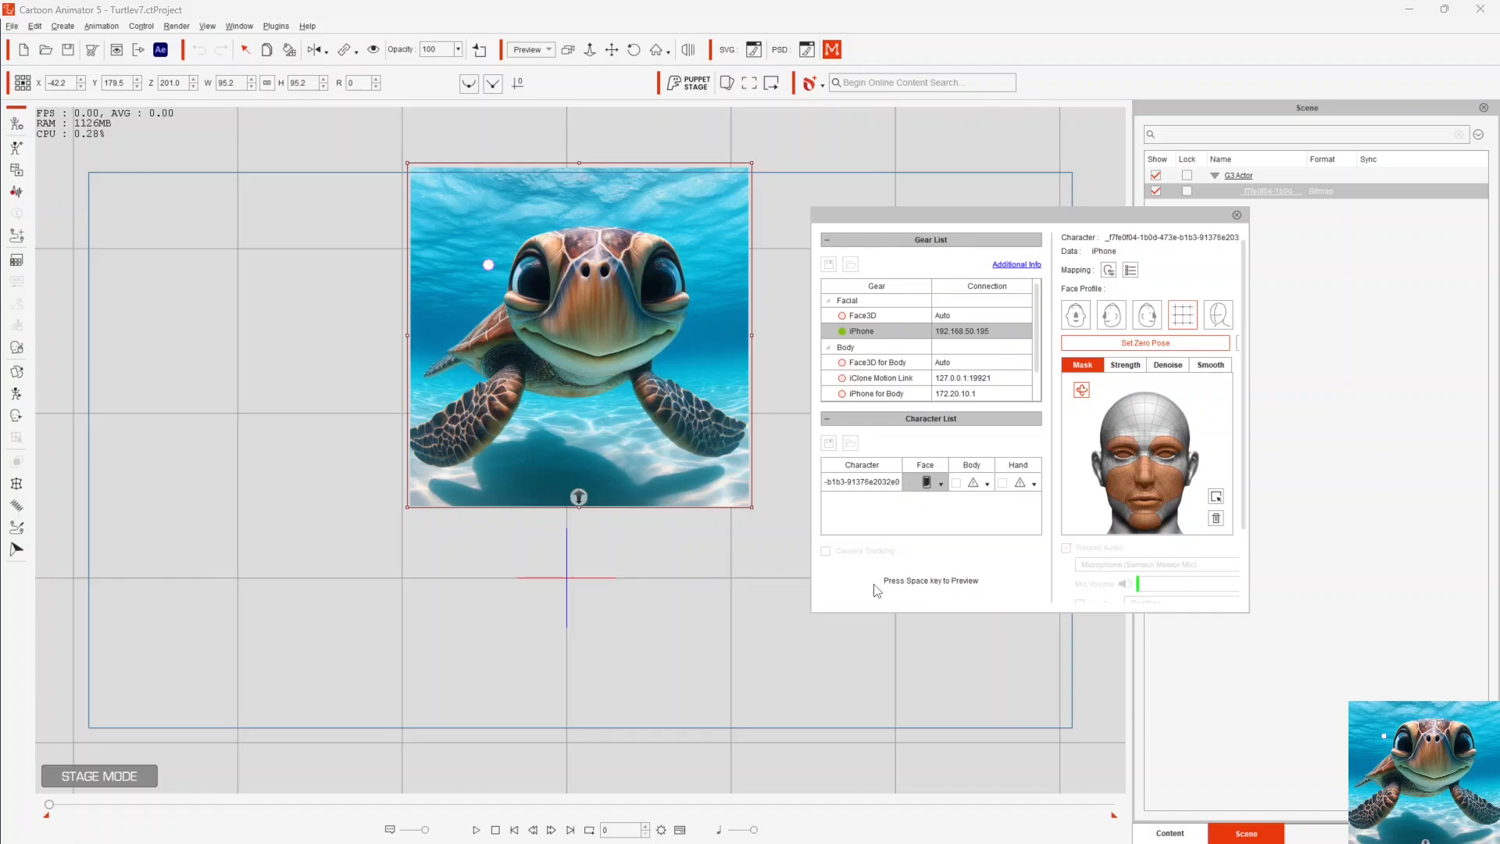
pyautogui.press('space')
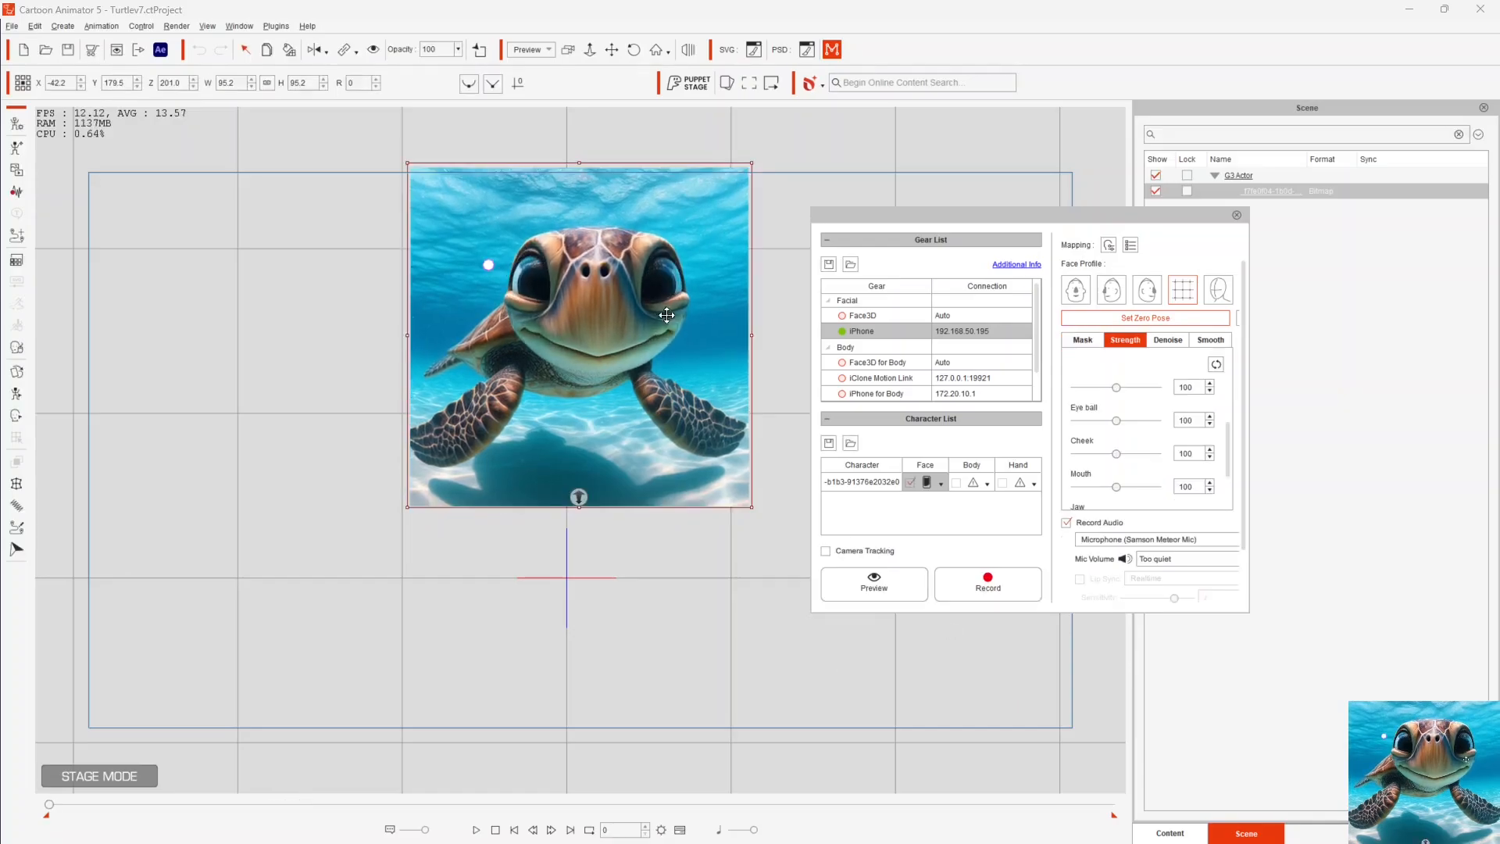
pyautogui.press('space')
# - Bring up OBS and examine the scene's Window Capture and Display Capture sources
pyautogui.moveTo(0, 170); pyautogui.dragTo(1103, 130)
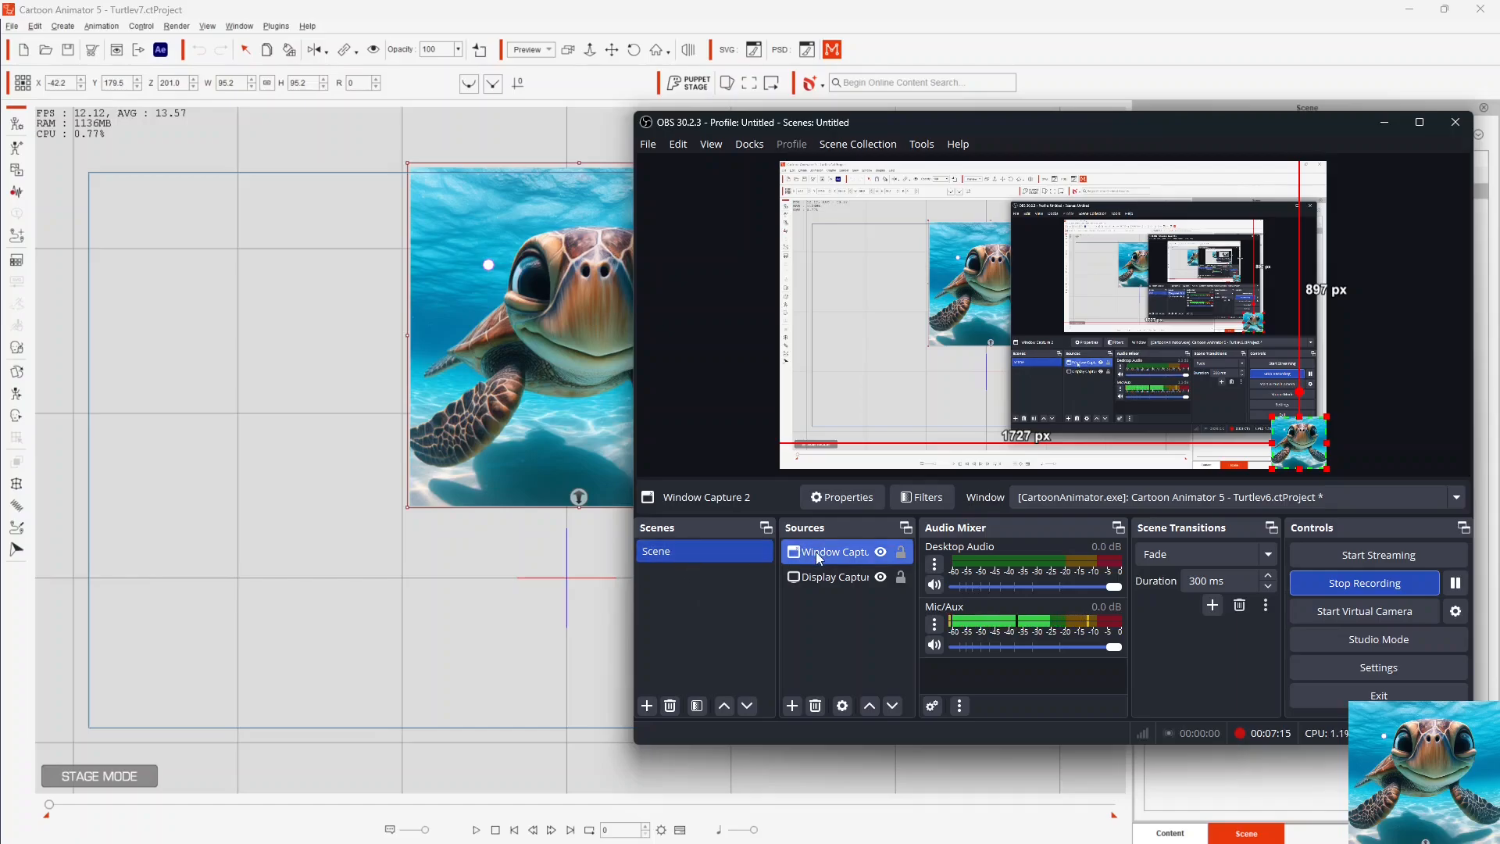
pyautogui.keyDown('ctrl'); pyautogui.click(827, 578); pyautogui.keyUp('ctrl')
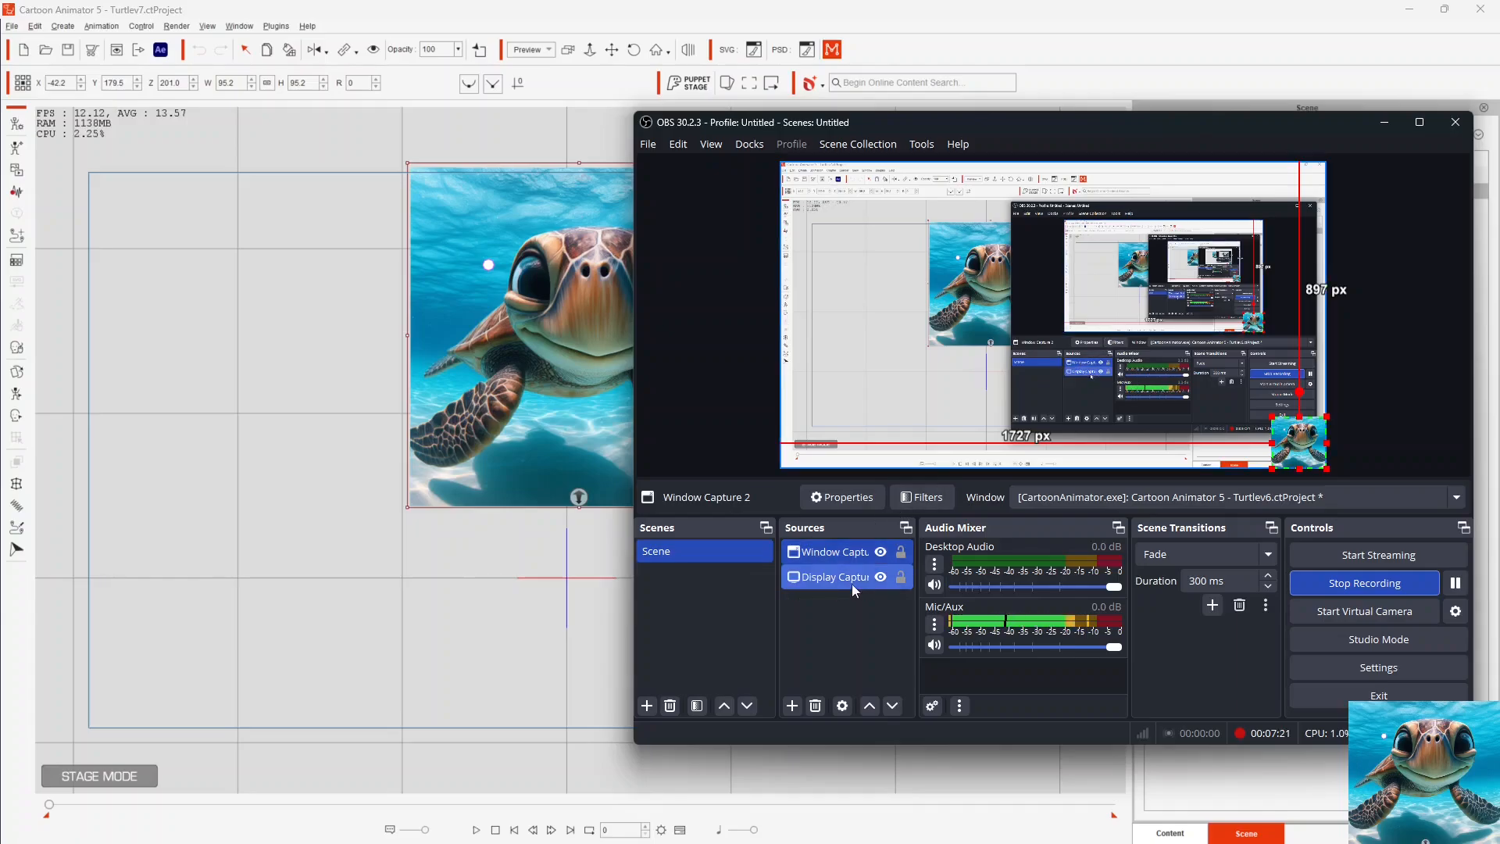
pyautogui.click(827, 578)
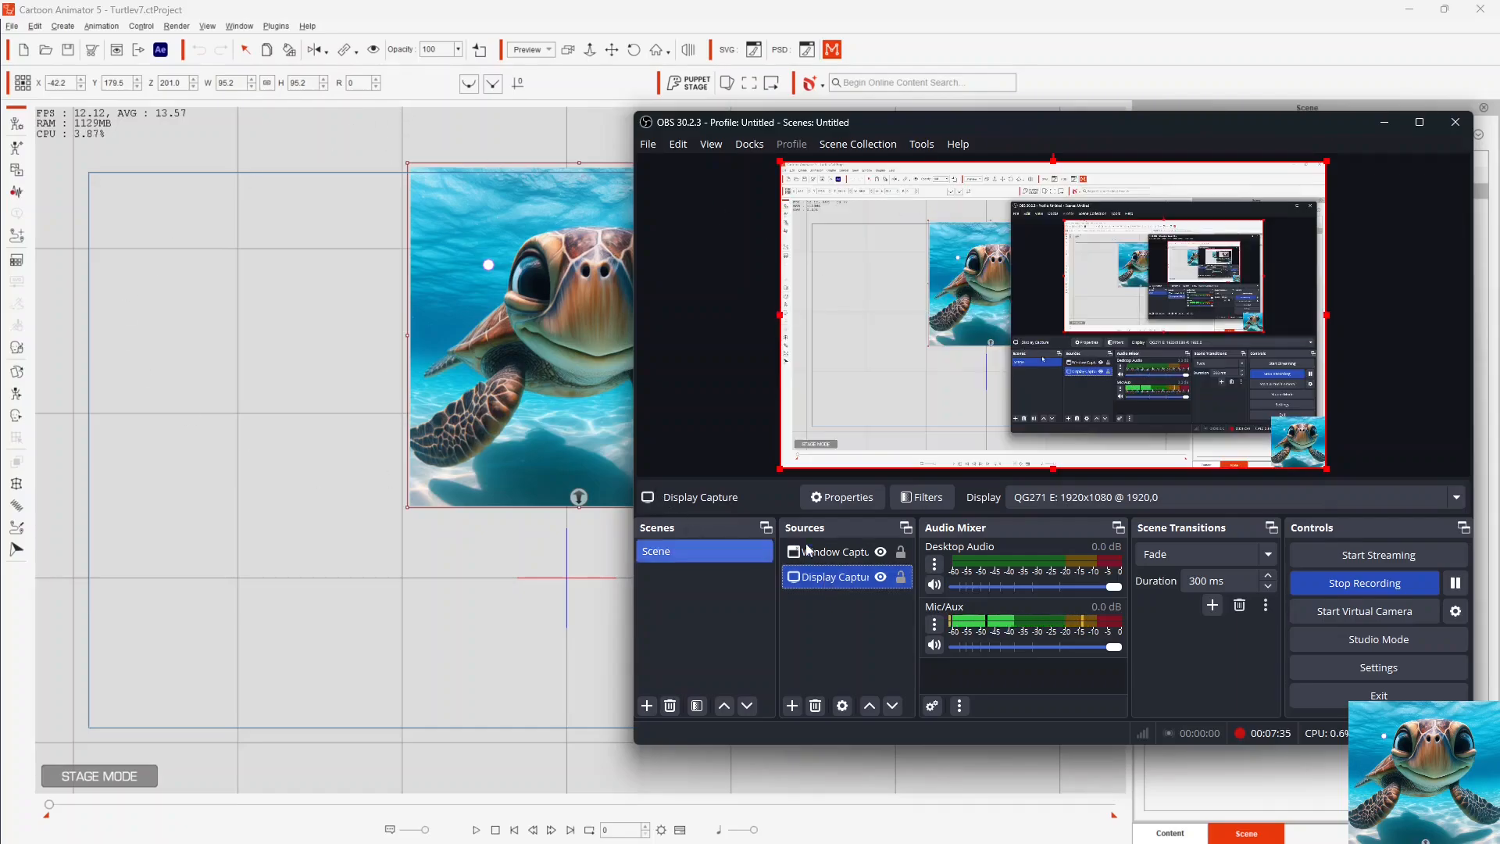
pyautogui.click(823, 551)
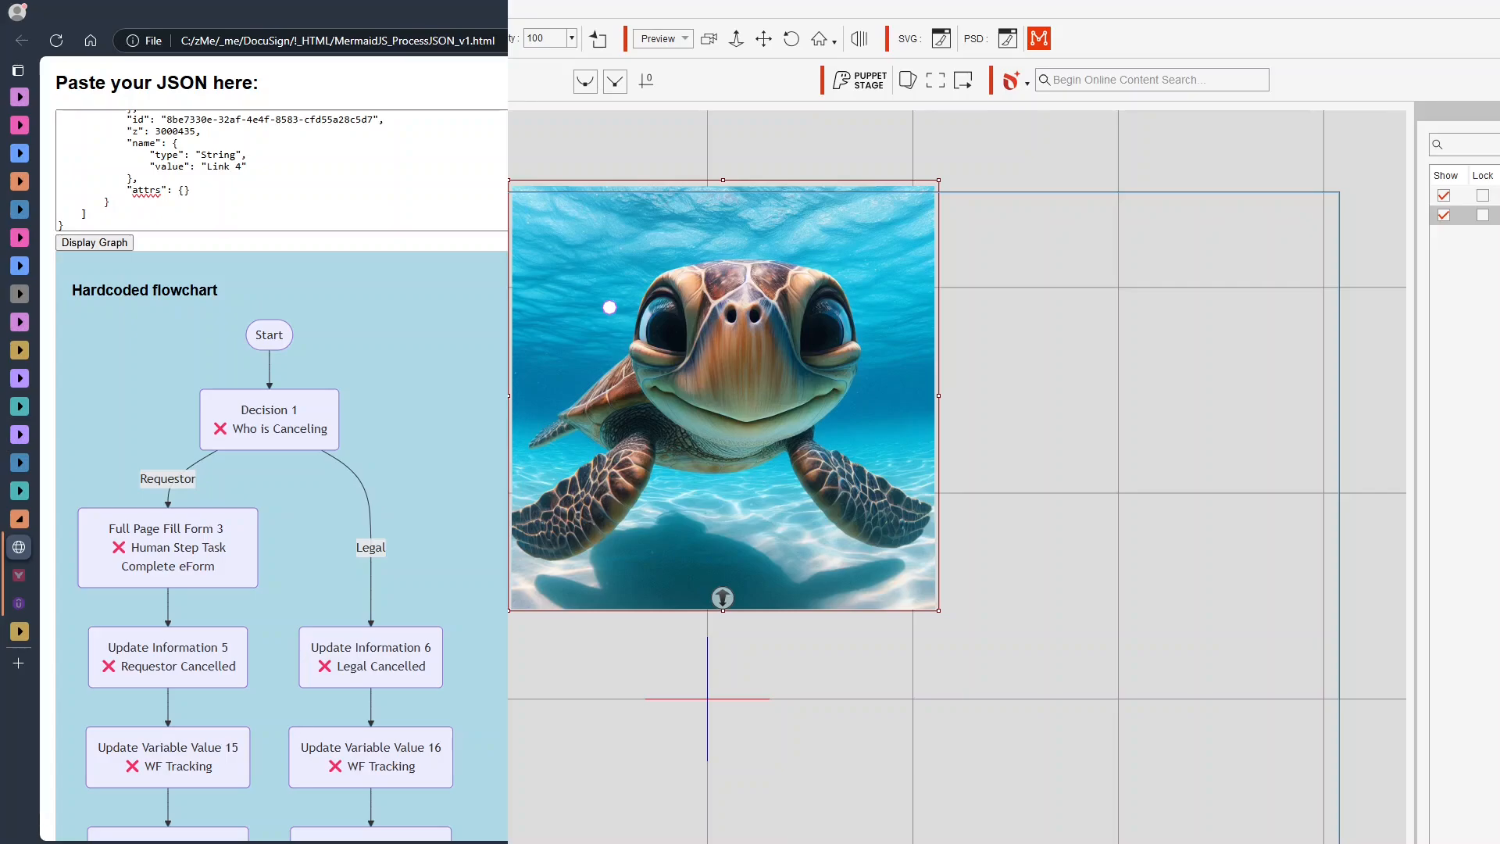
# - In OBS, crop the 2 Window Capture source at its top and right edges to the turtle image's borders
pyautogui.hotkey('alt', 'Tab')
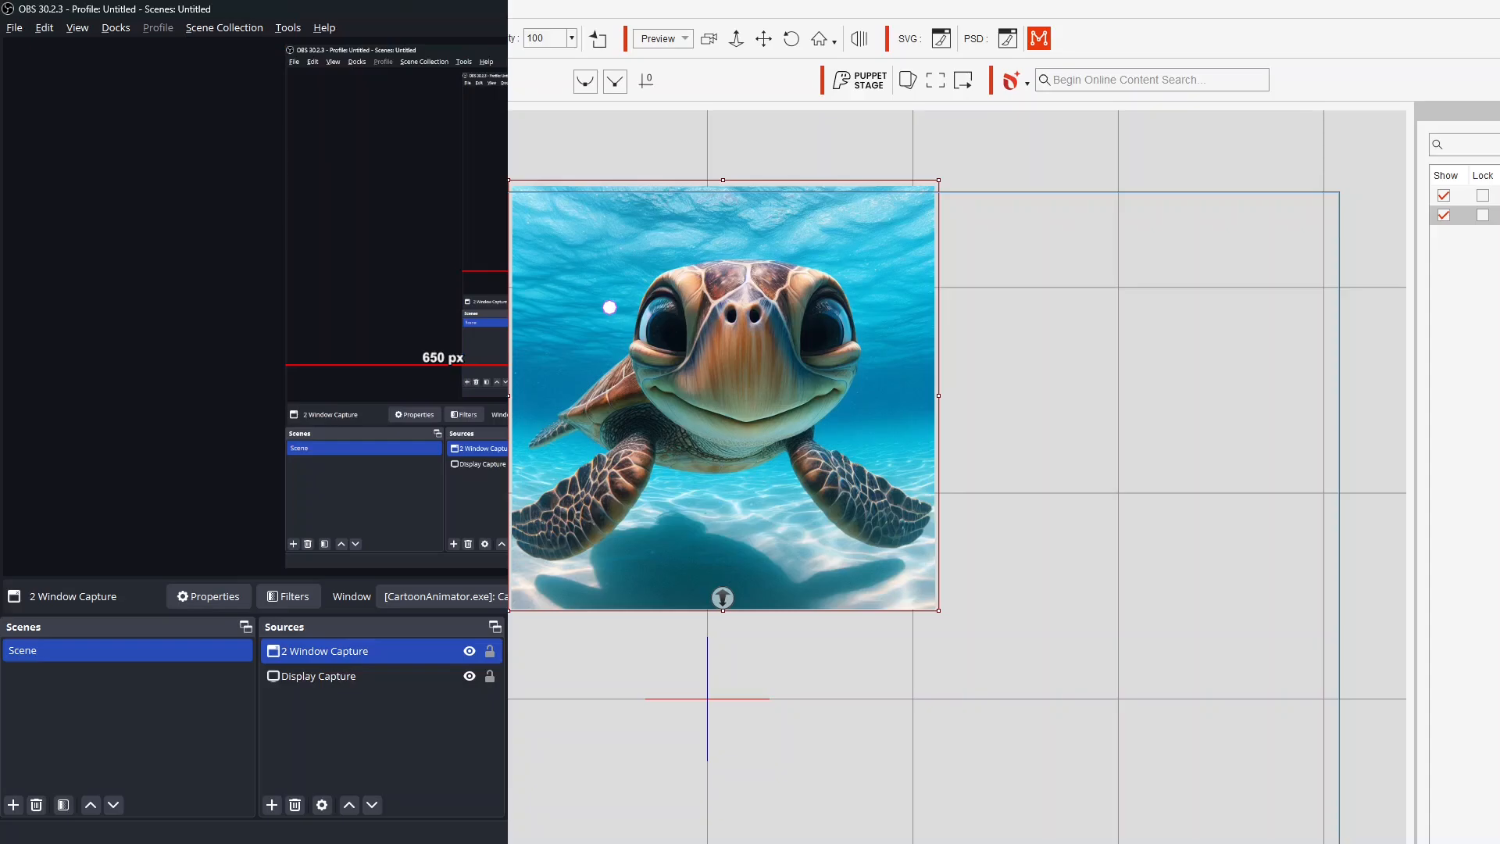
pyautogui.moveTo(1023, 45); pyautogui.dragTo(1022, 164)
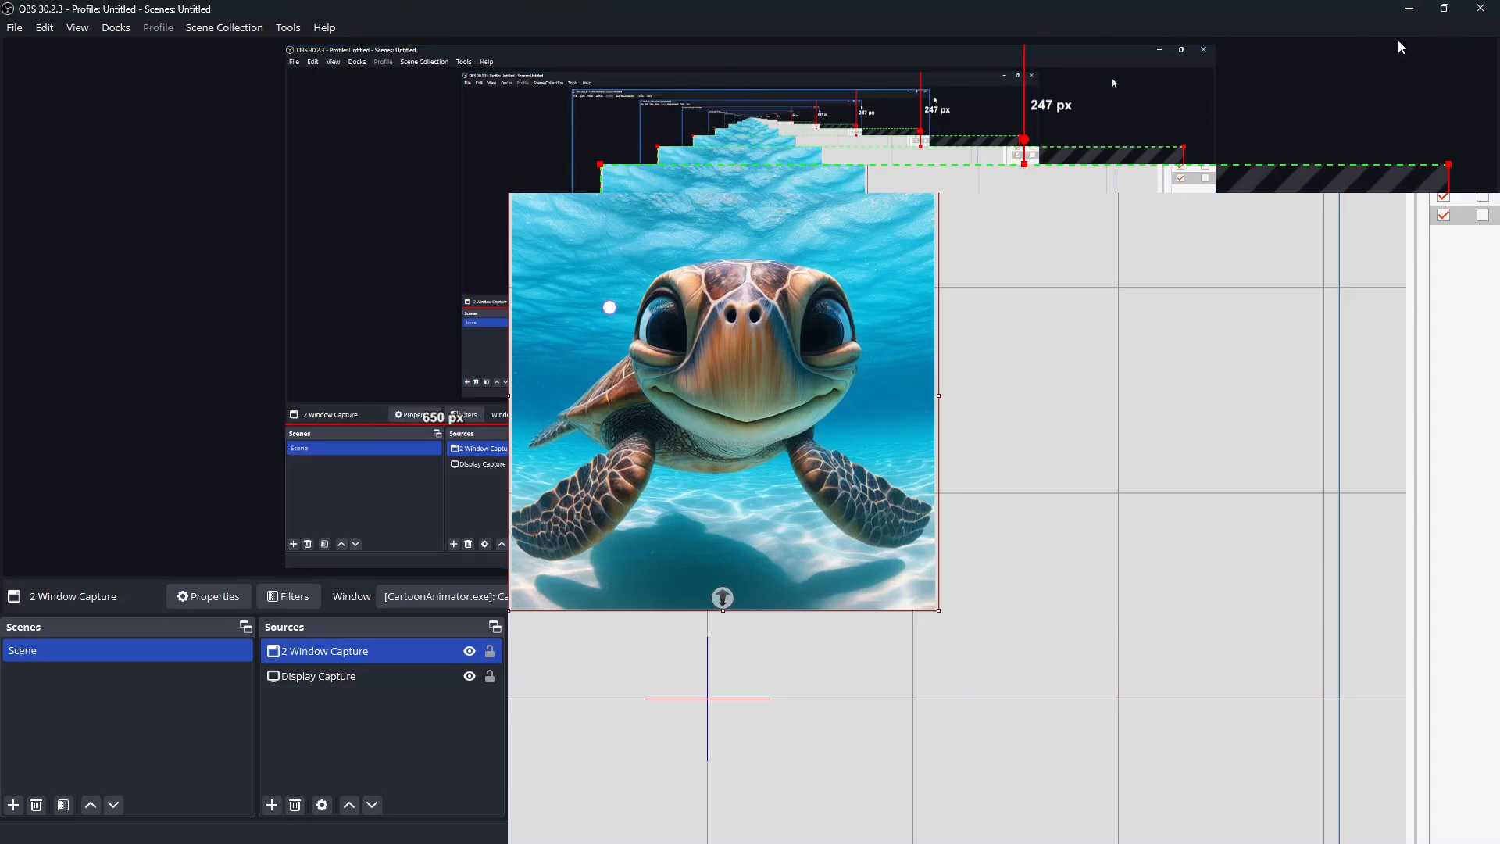
pyautogui.click(1444, 16)
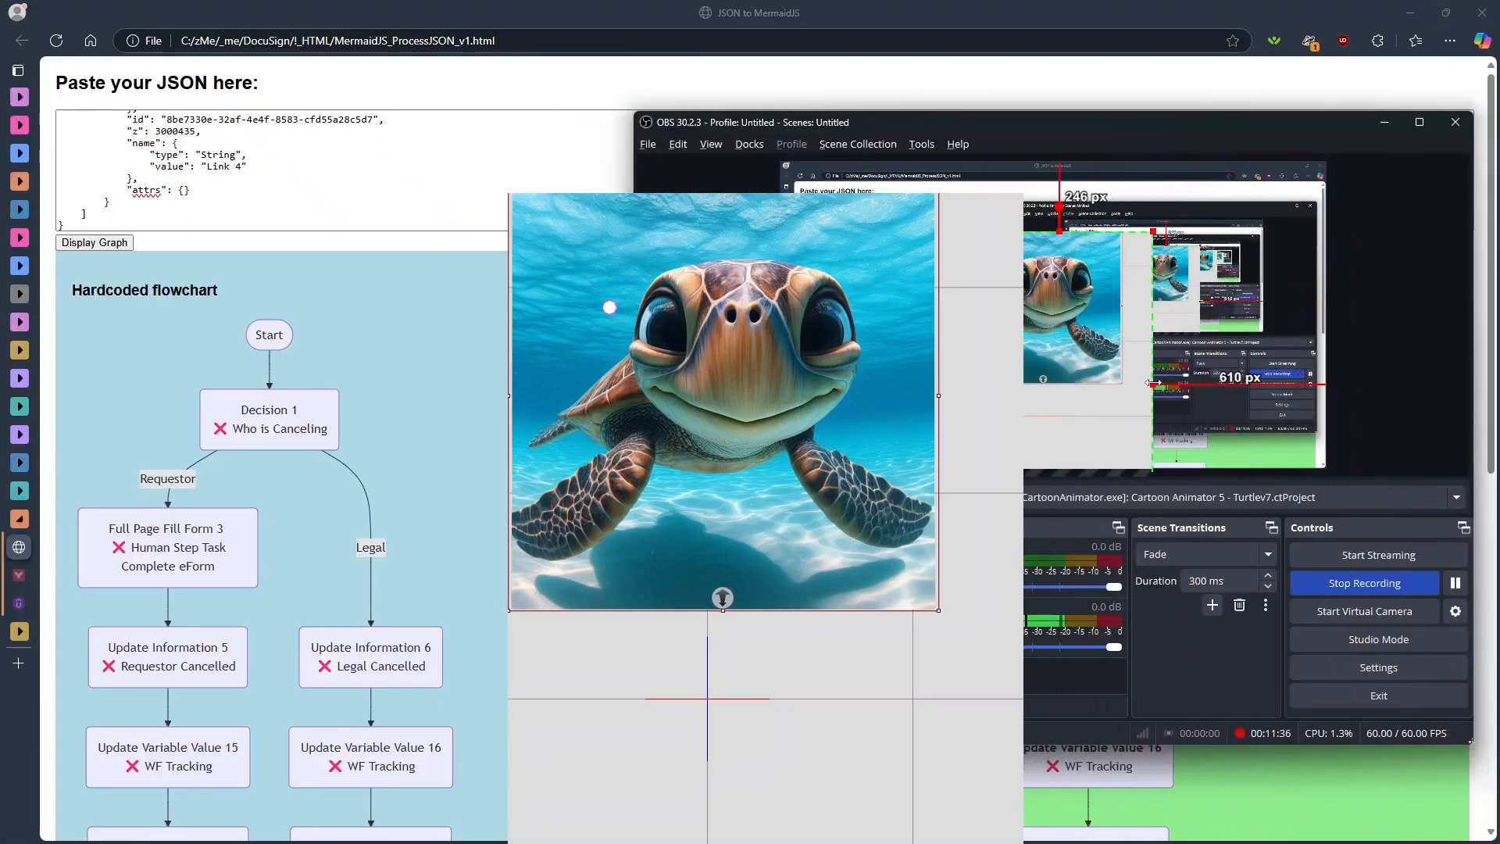
pyautogui.moveTo(1122, 383); pyautogui.dragTo(1121, 382)
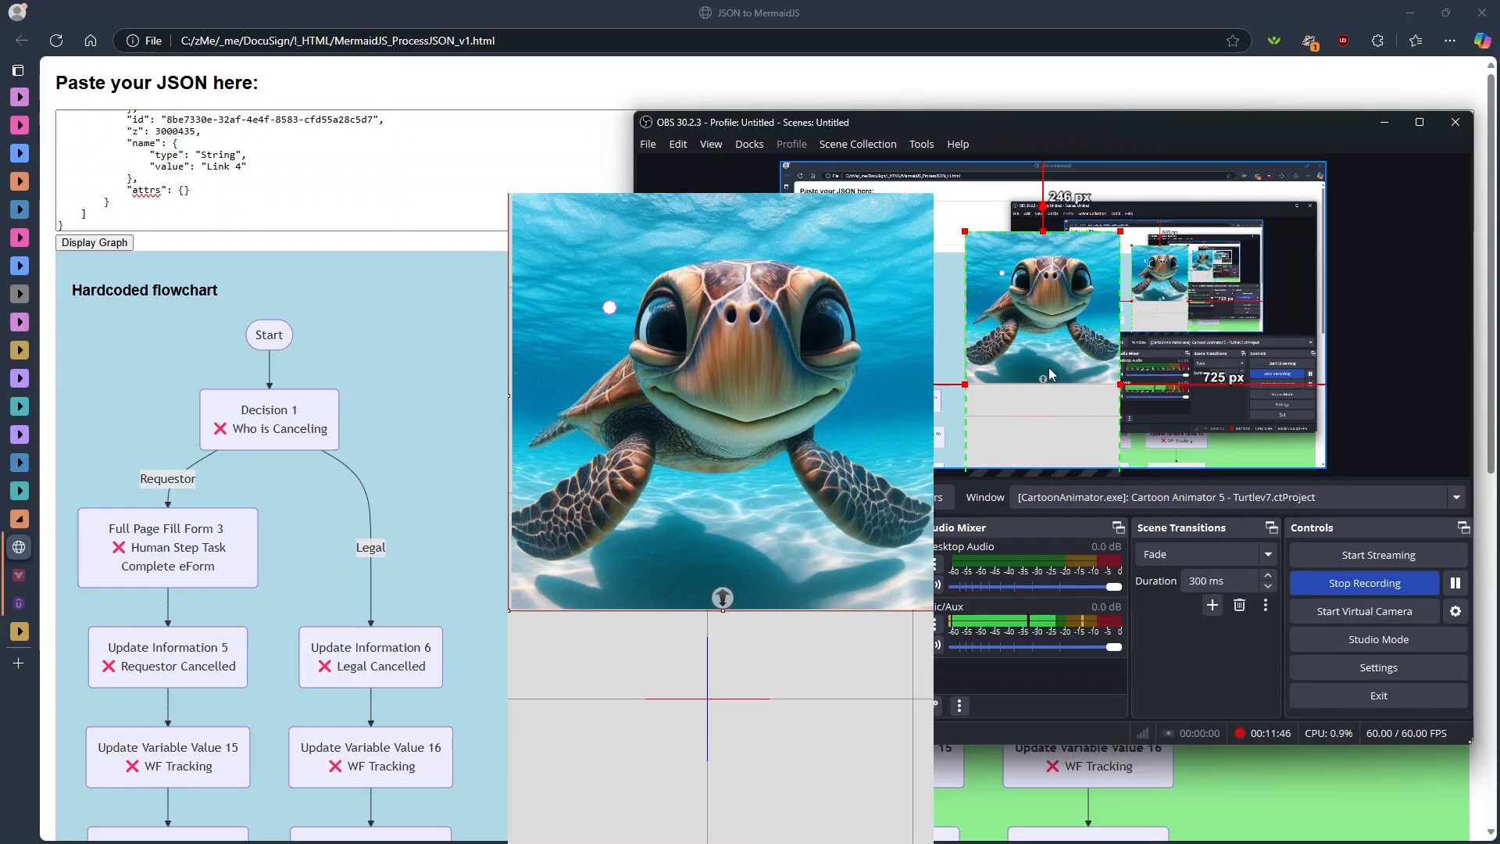
# - Crop the turtle capture's bottom edge and shrink it into the canvas's lower-right corner, about 1723 px from the left and 902 px from the top
pyautogui.moveTo(1049, 424); pyautogui.dragTo(1042, 351)
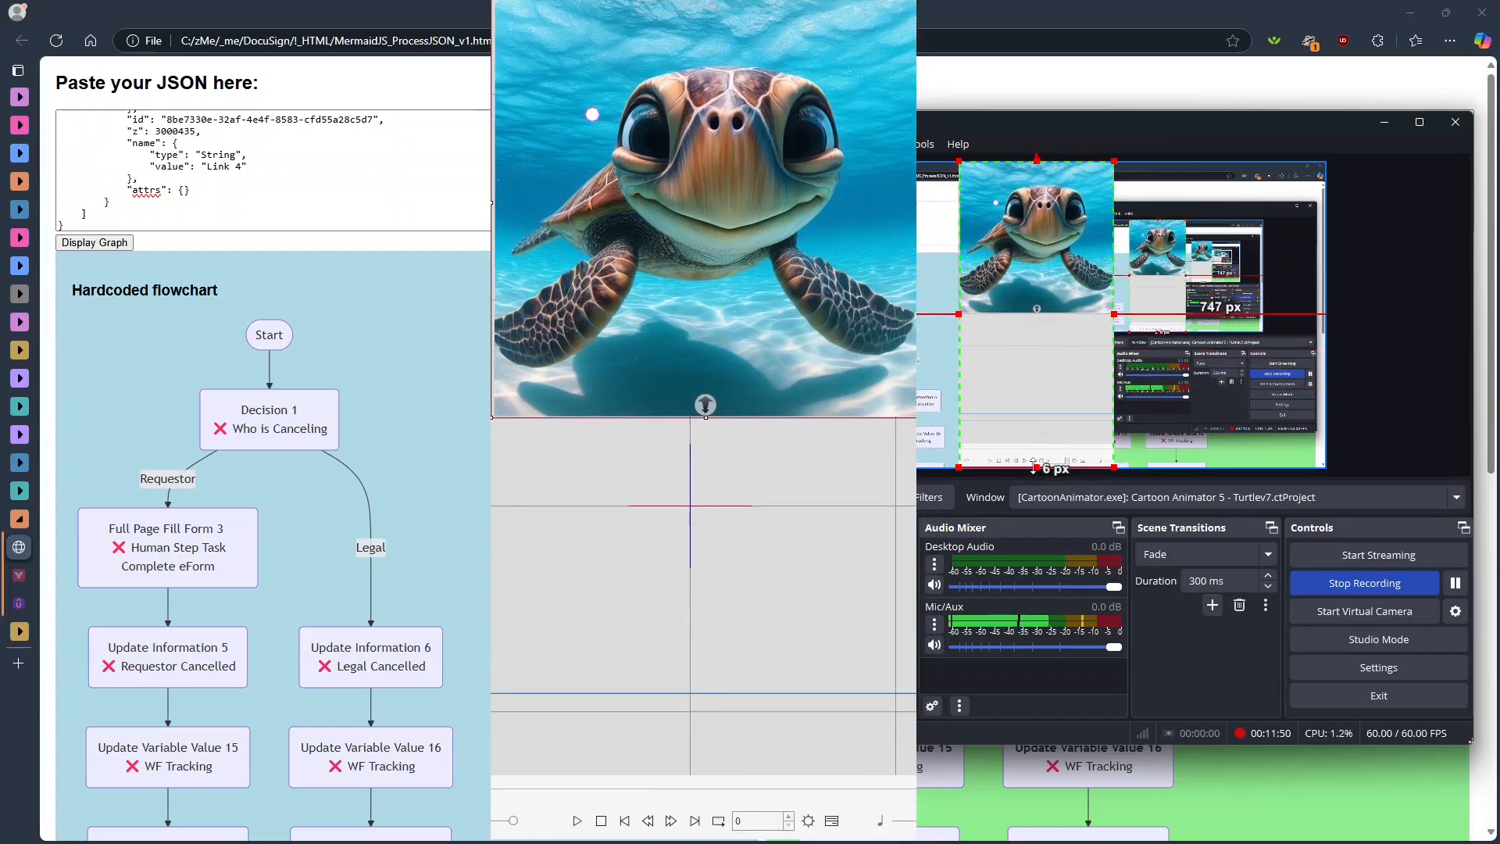
pyautogui.moveTo(1037, 469); pyautogui.dragTo(1044, 301)
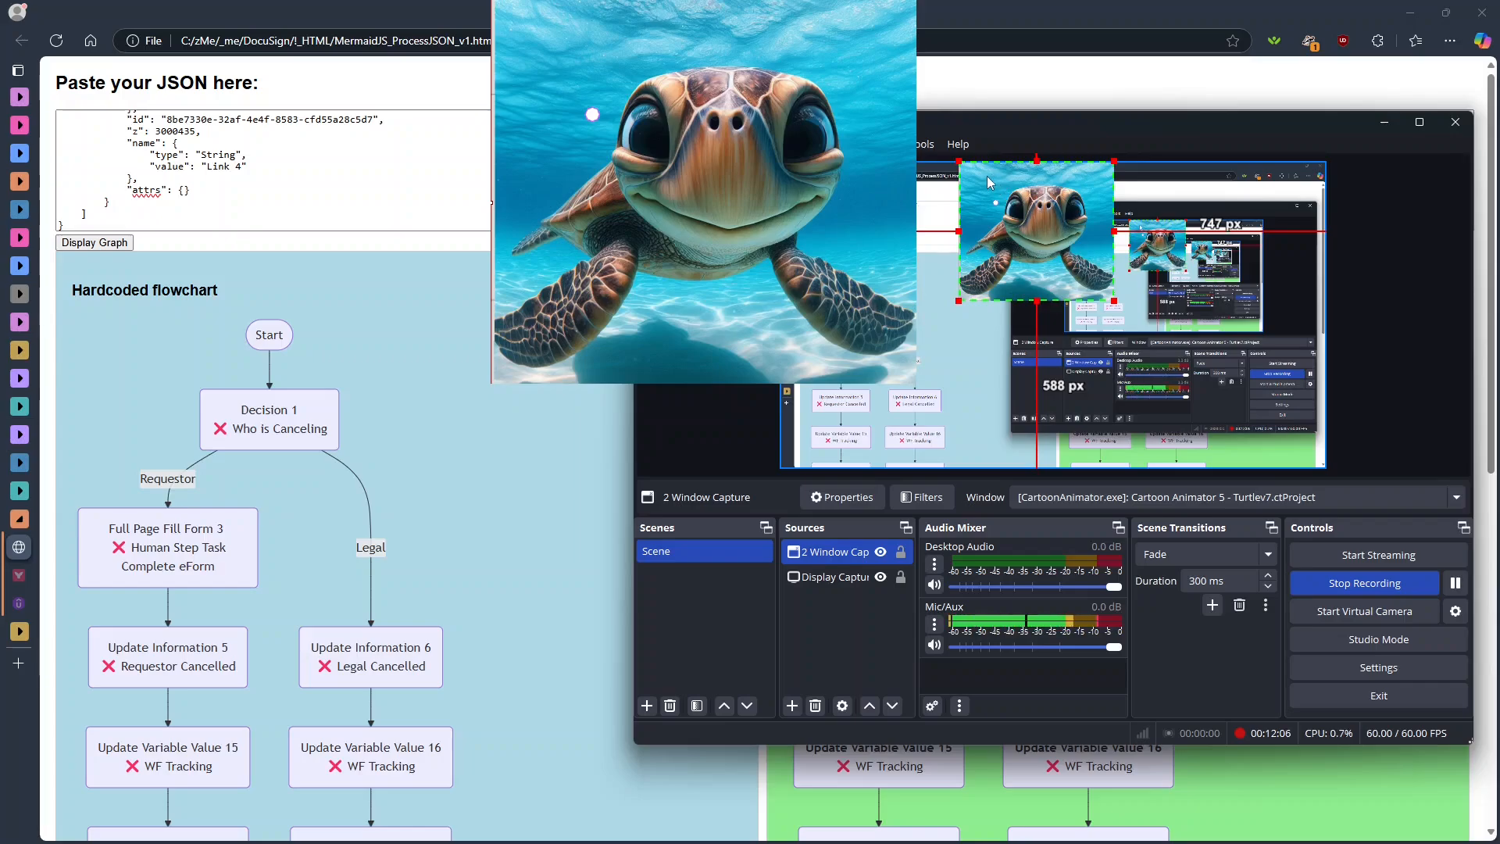
pyautogui.moveTo(987, 176); pyautogui.dragTo(1272, 416)
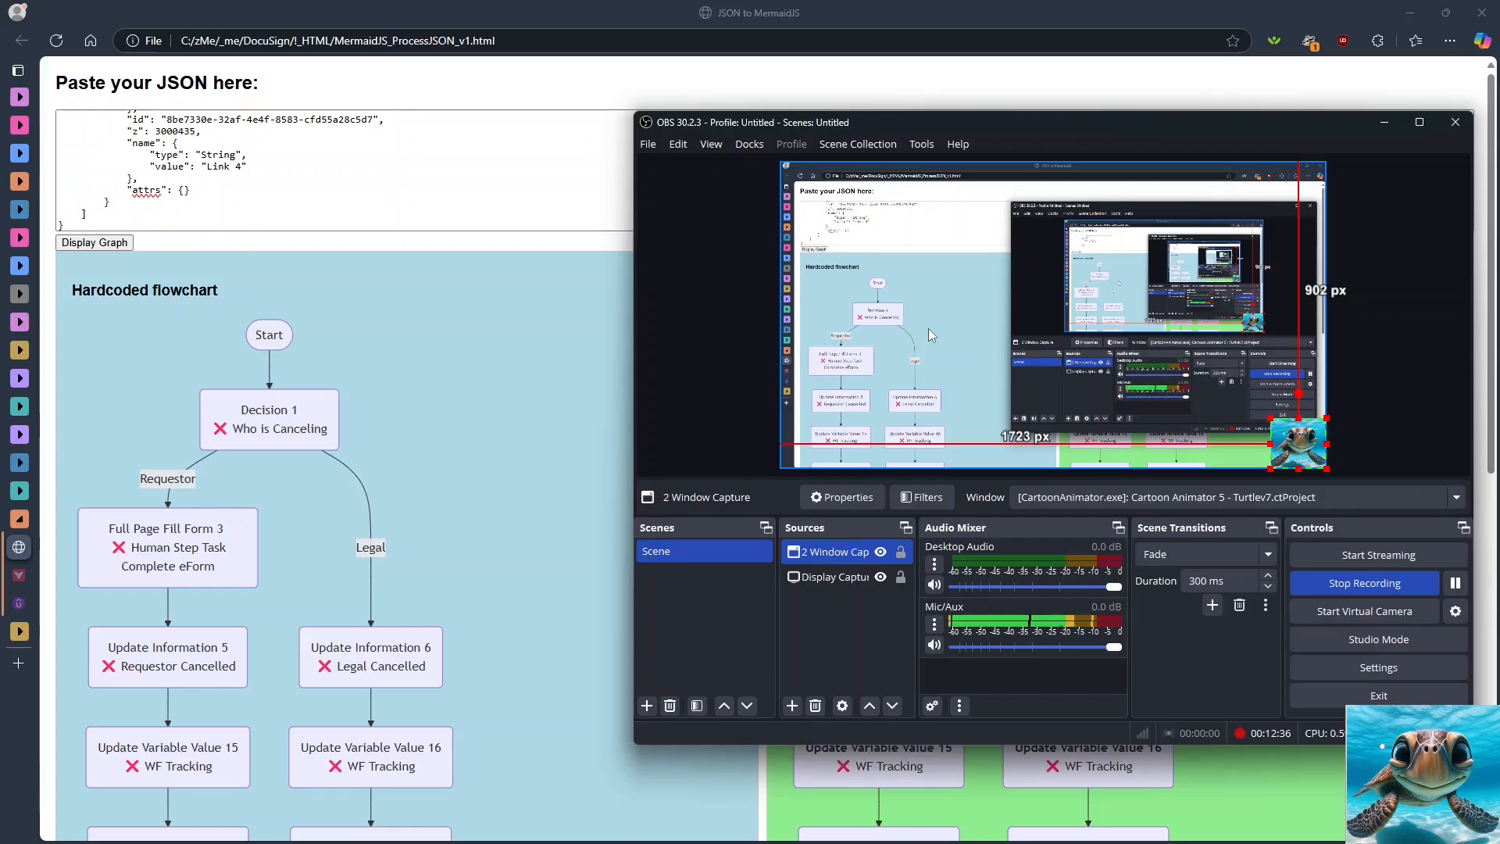
# - Switch to Cartoon Animator, reset the turtle's zero pose, and start the live facial capture preview
pyautogui.hotkey('alt', 'Tab')
pyautogui.hotkey('alt', 'Tab')
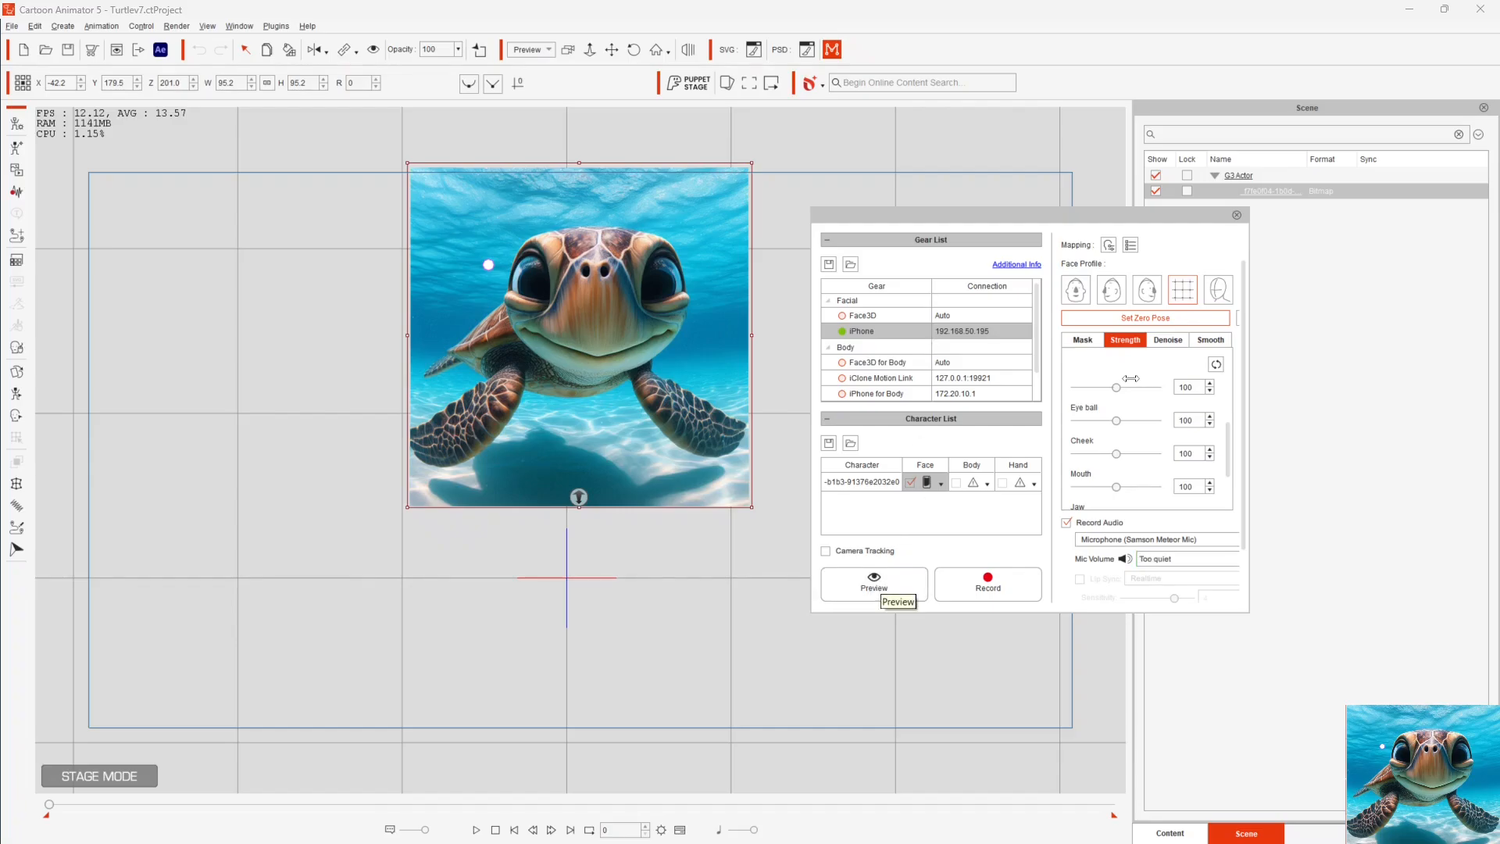
pyautogui.click(1130, 320)
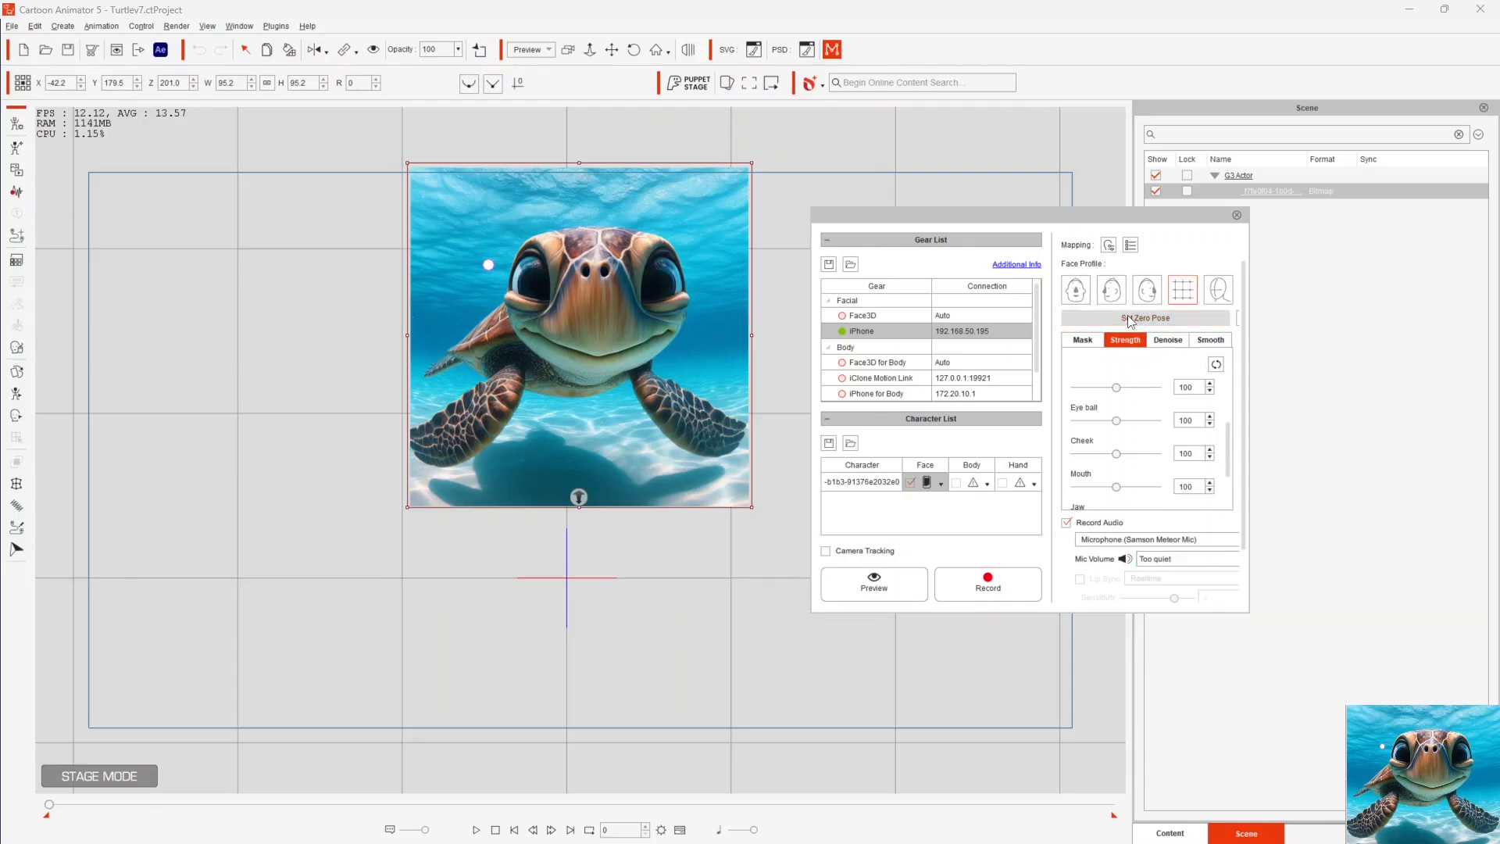
pyautogui.click(875, 587)
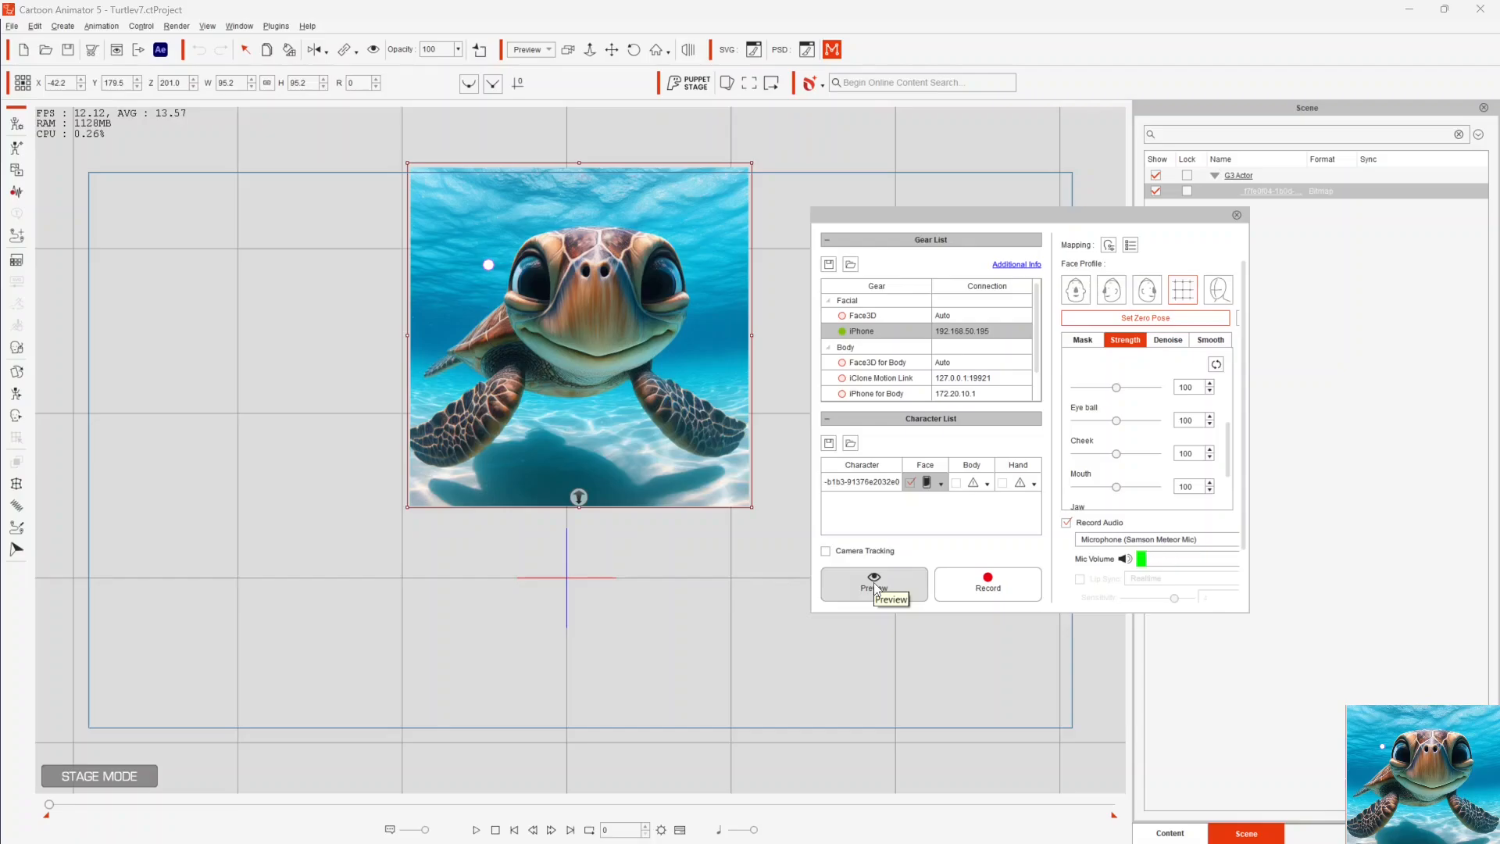
pyautogui.click(876, 589)
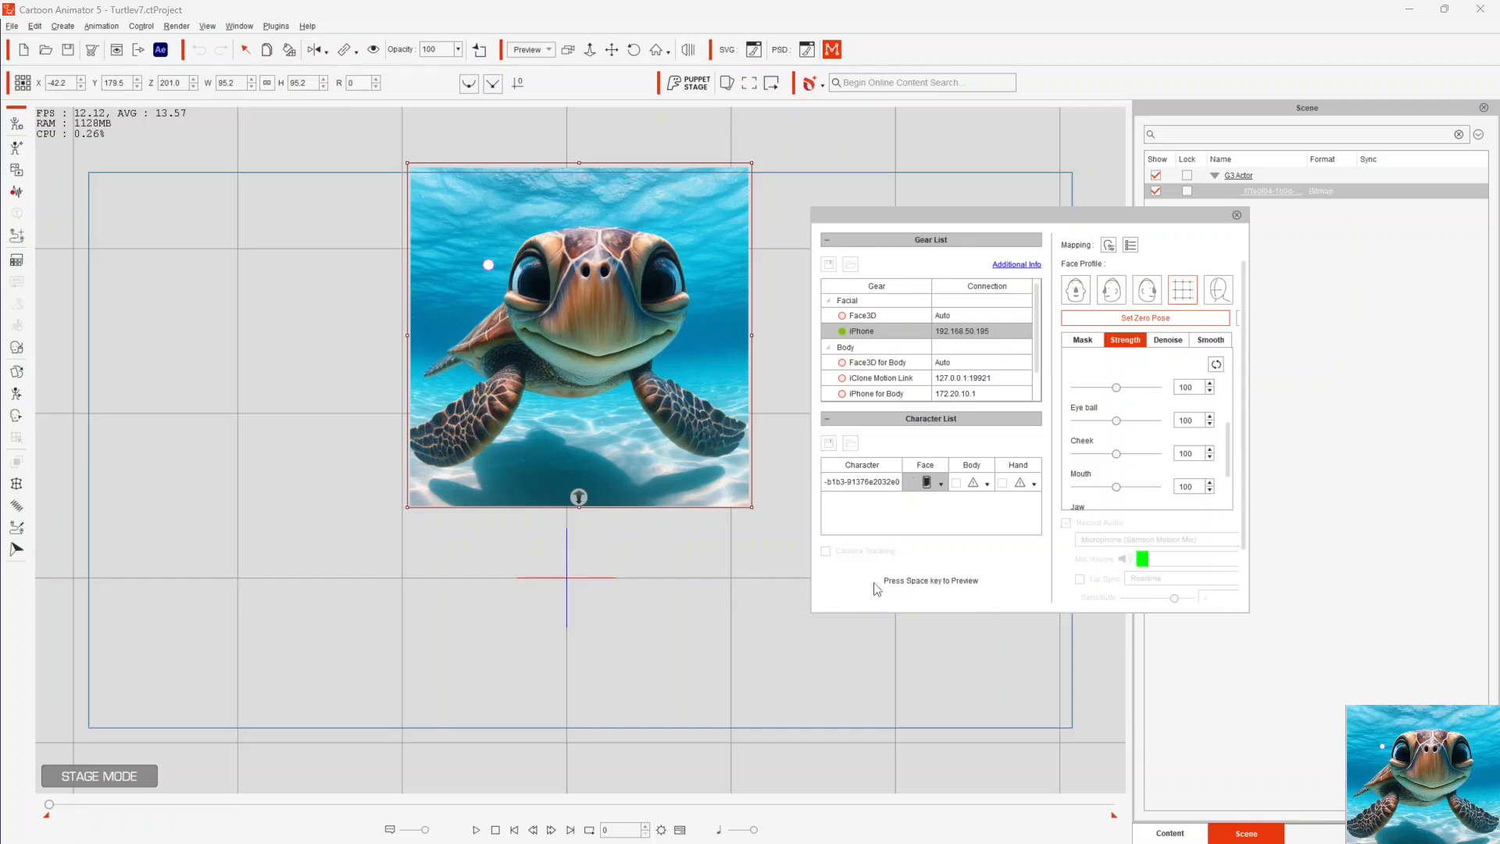
pyautogui.press('space')
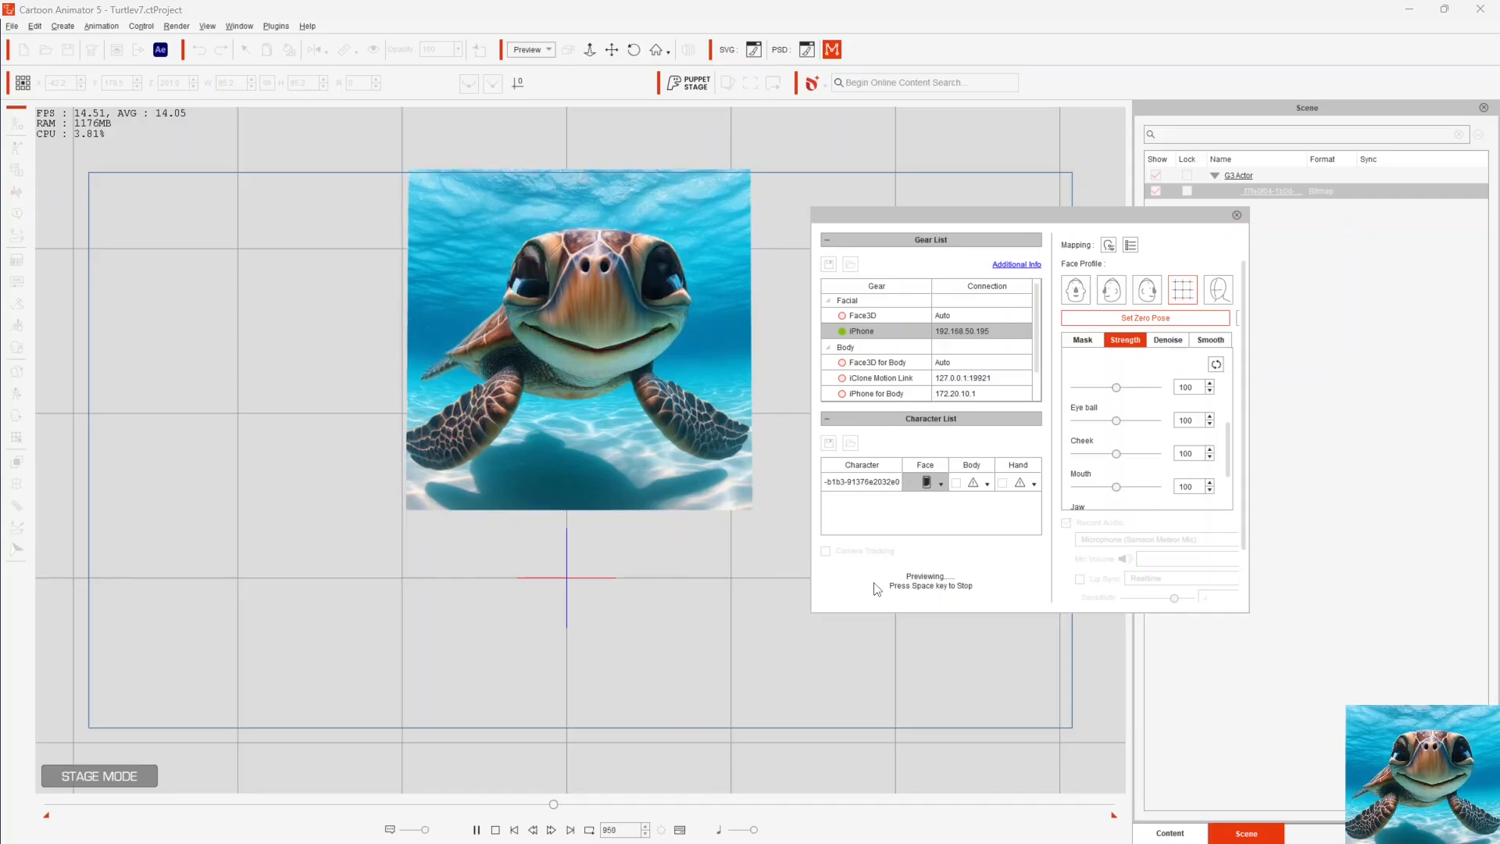
# - Switch to the browser, bring up OBS, and enlarge the turtle capture until its top is about 276 px below the canvas's upper edge
pyautogui.hotkey('alt', 'Tab')
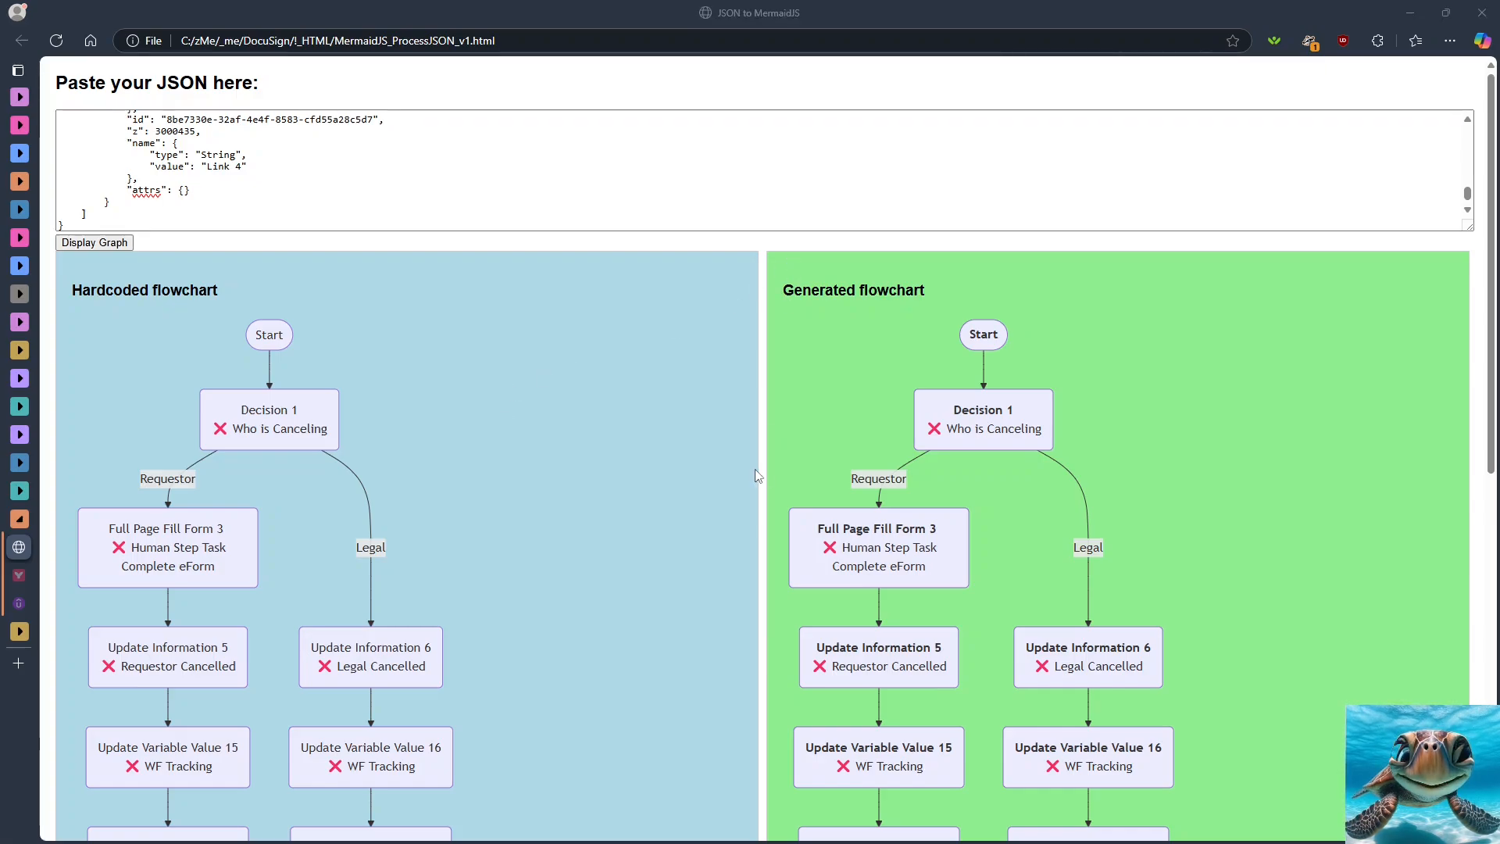
pyautogui.hotkey('alt', 'Tab')
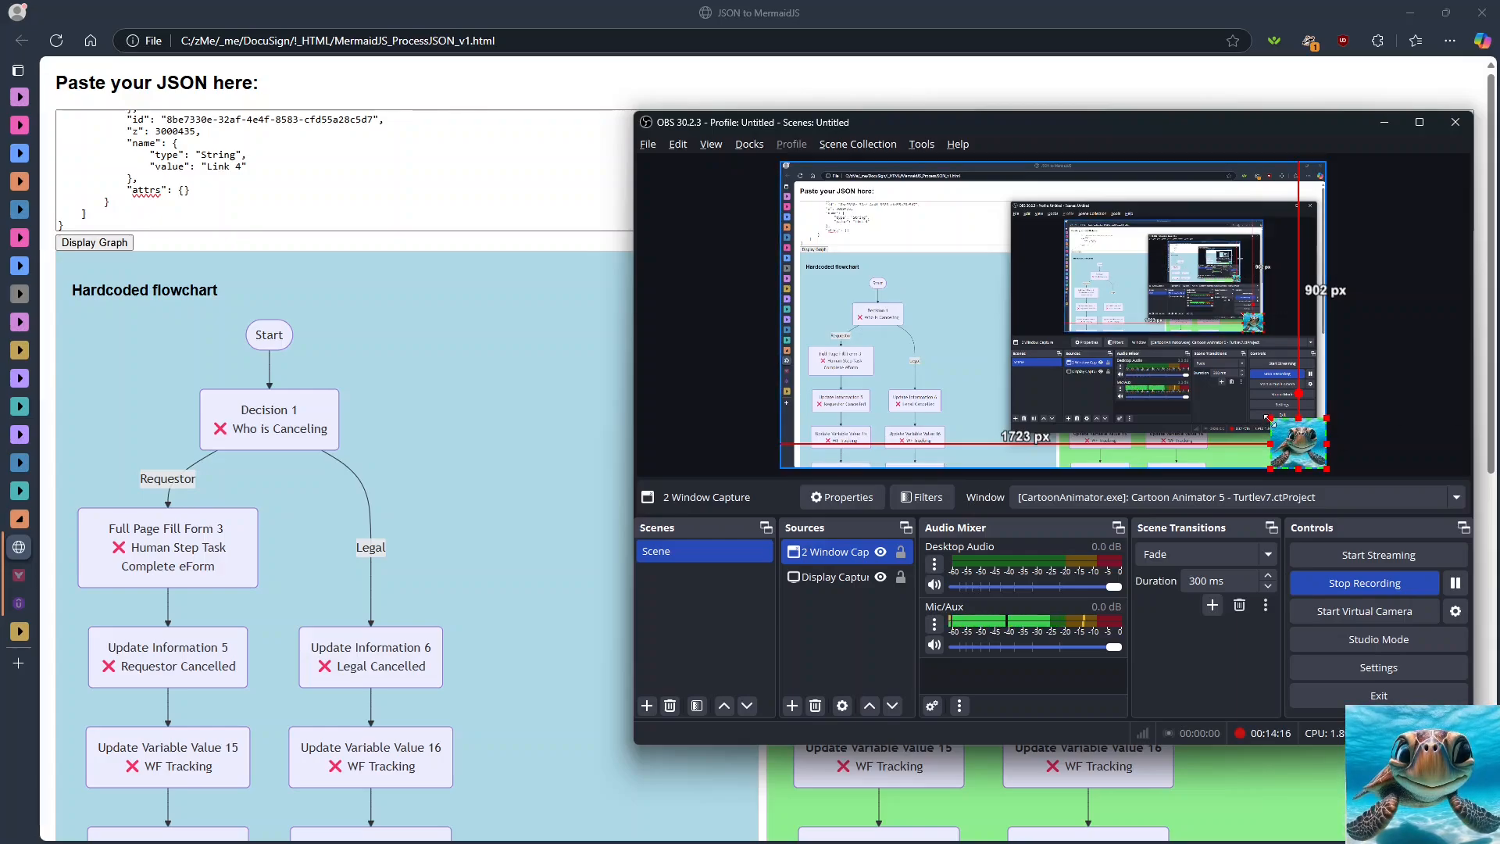
pyautogui.moveTo(1267, 420); pyautogui.dragTo(1072, 240)
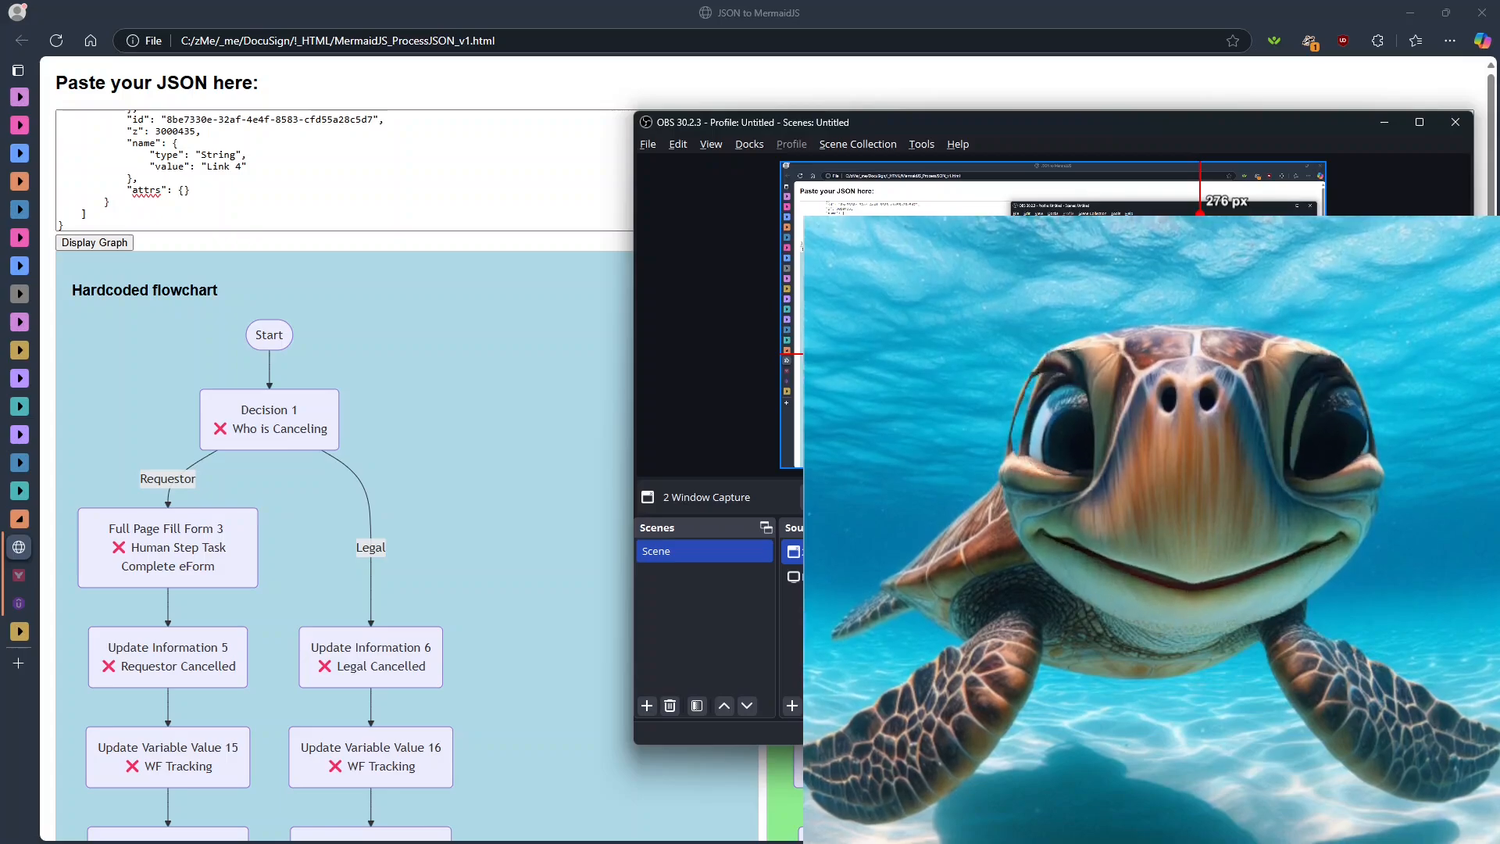
# - Move the turtle capture to the canvas's lower-left corner and shrink it to about 1539 px from the right and 737 px from the top
pyautogui.moveTo(1117, 276); pyautogui.dragTo(824, 197)
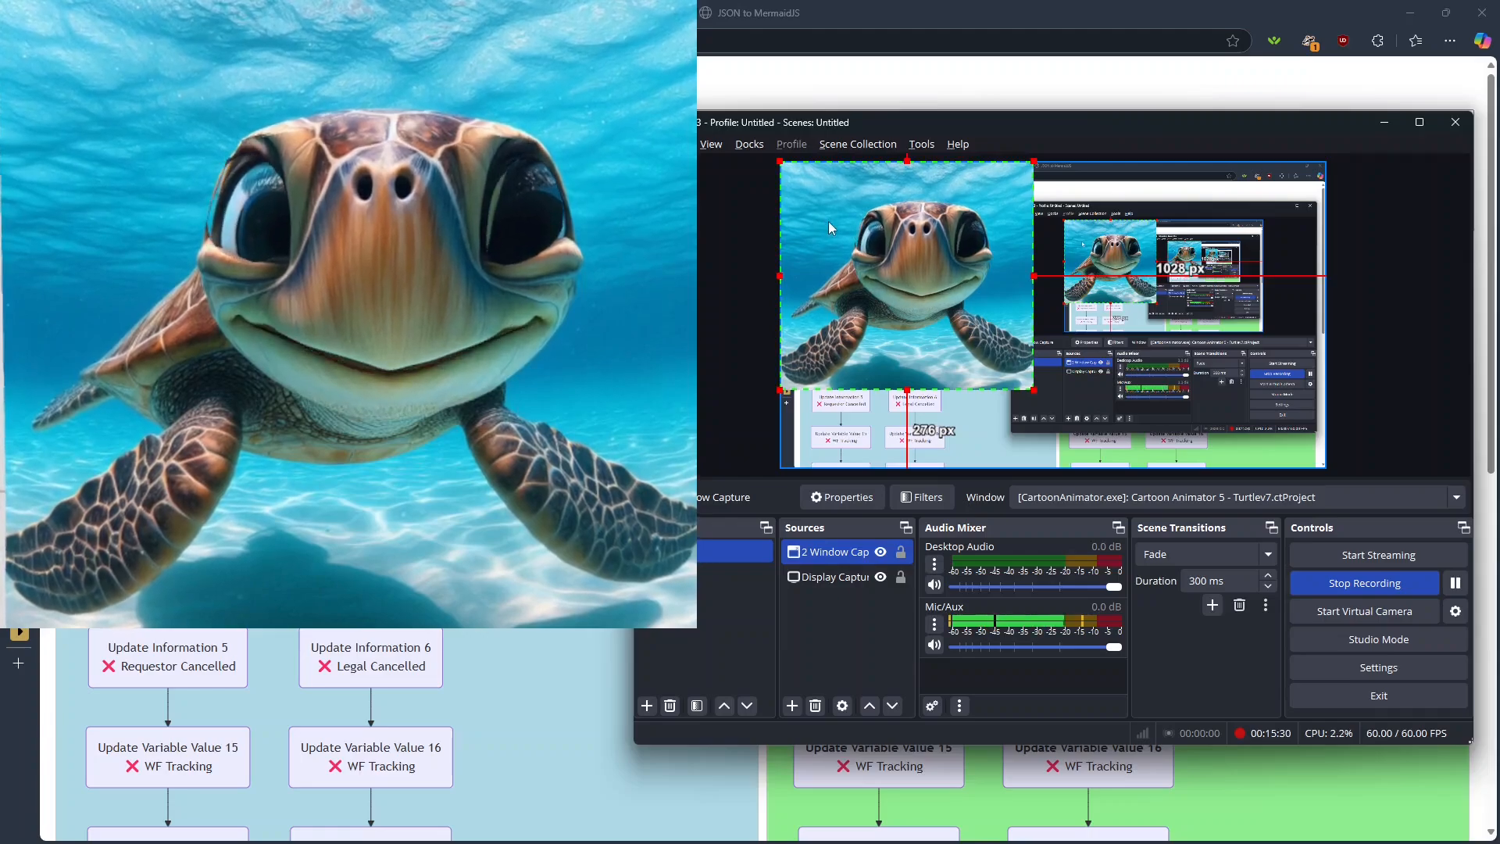
pyautogui.moveTo(828, 222); pyautogui.dragTo(827, 300)
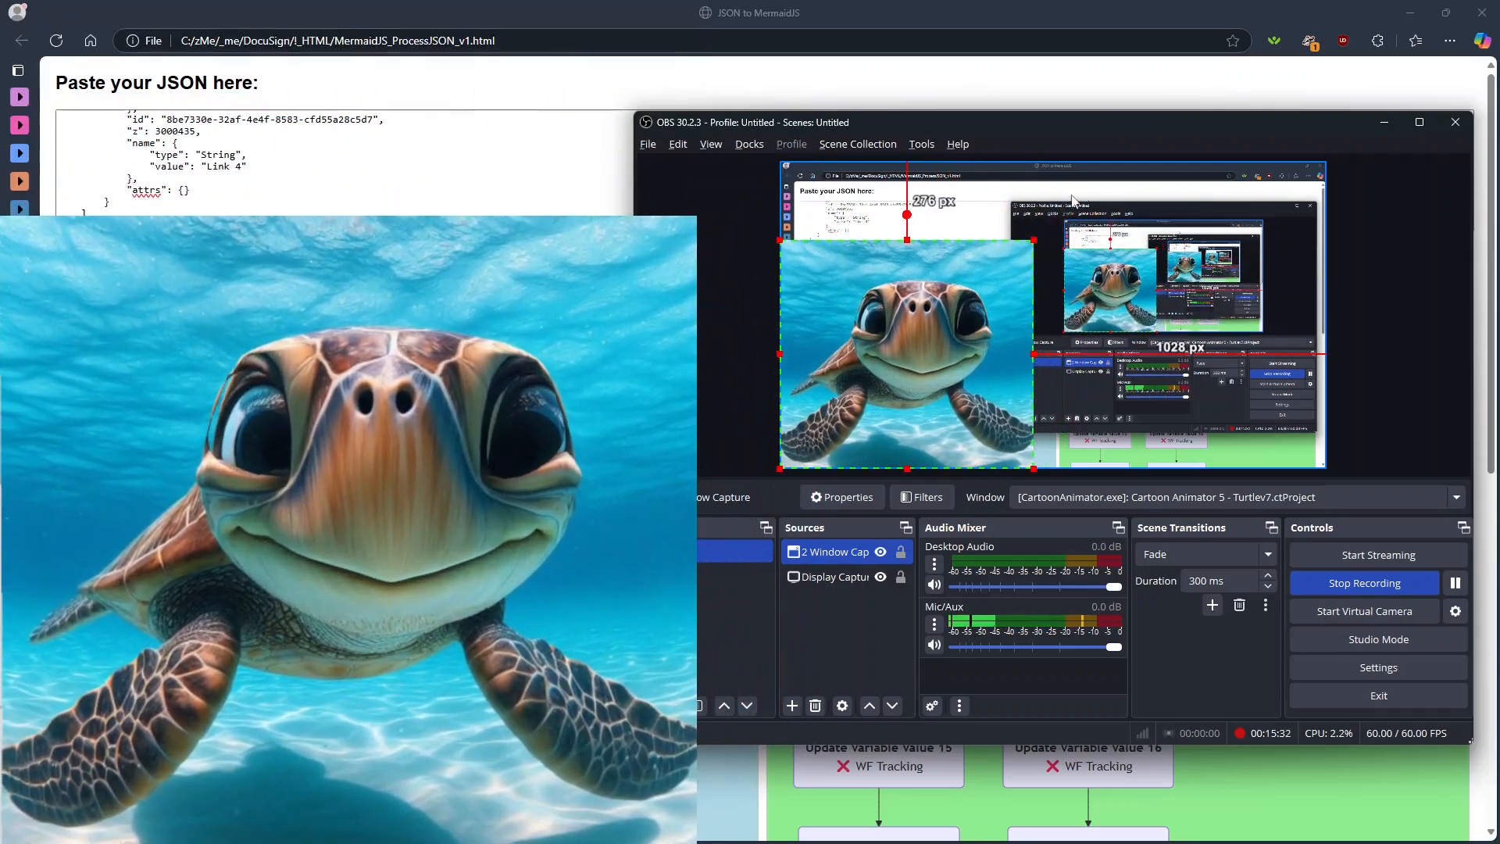
pyautogui.moveTo(1035, 239); pyautogui.dragTo(888, 371)
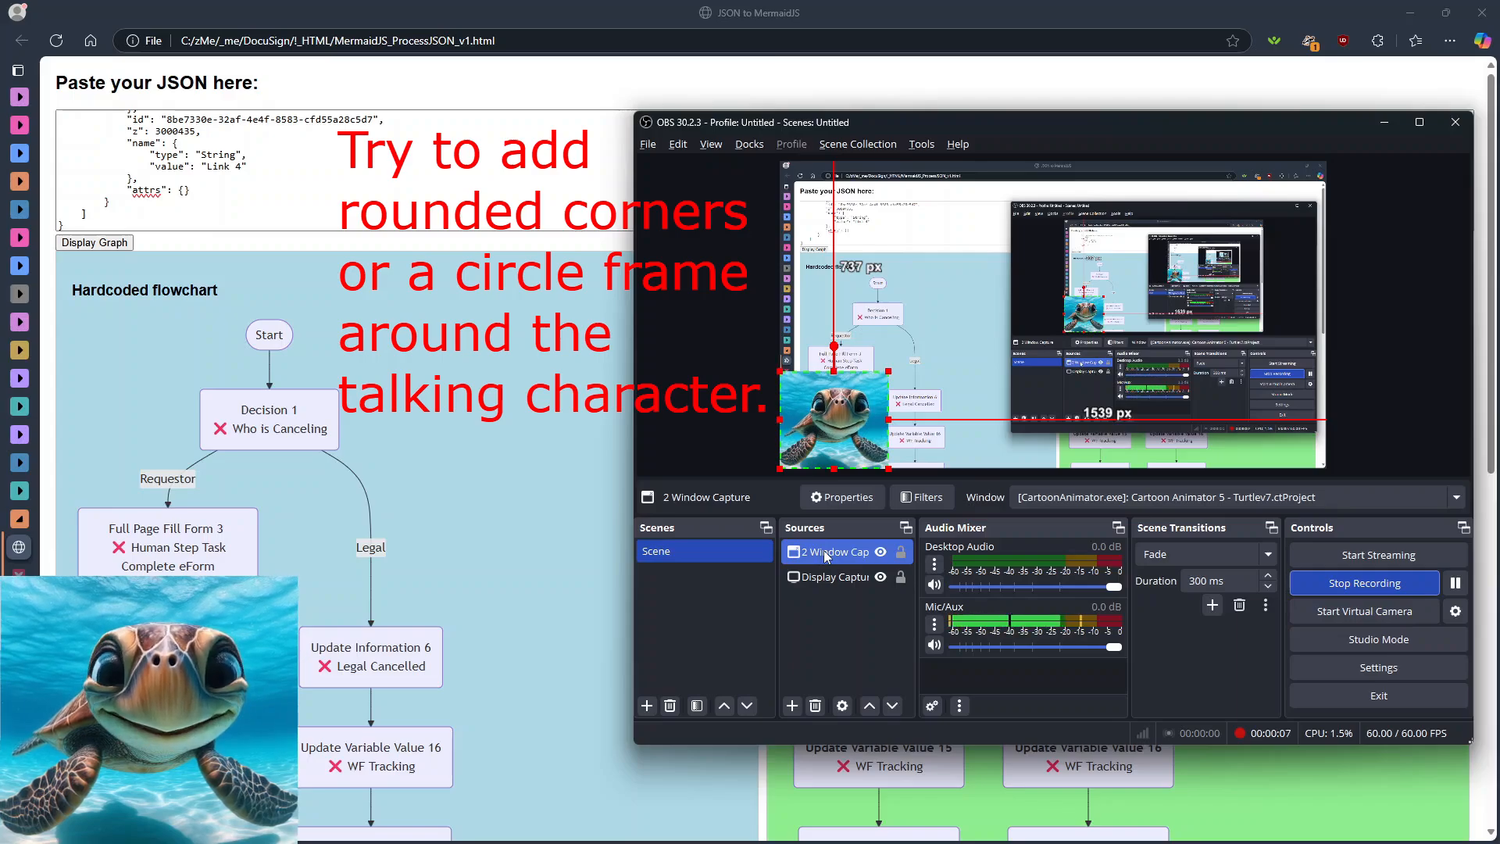
pyautogui.click(792, 706)
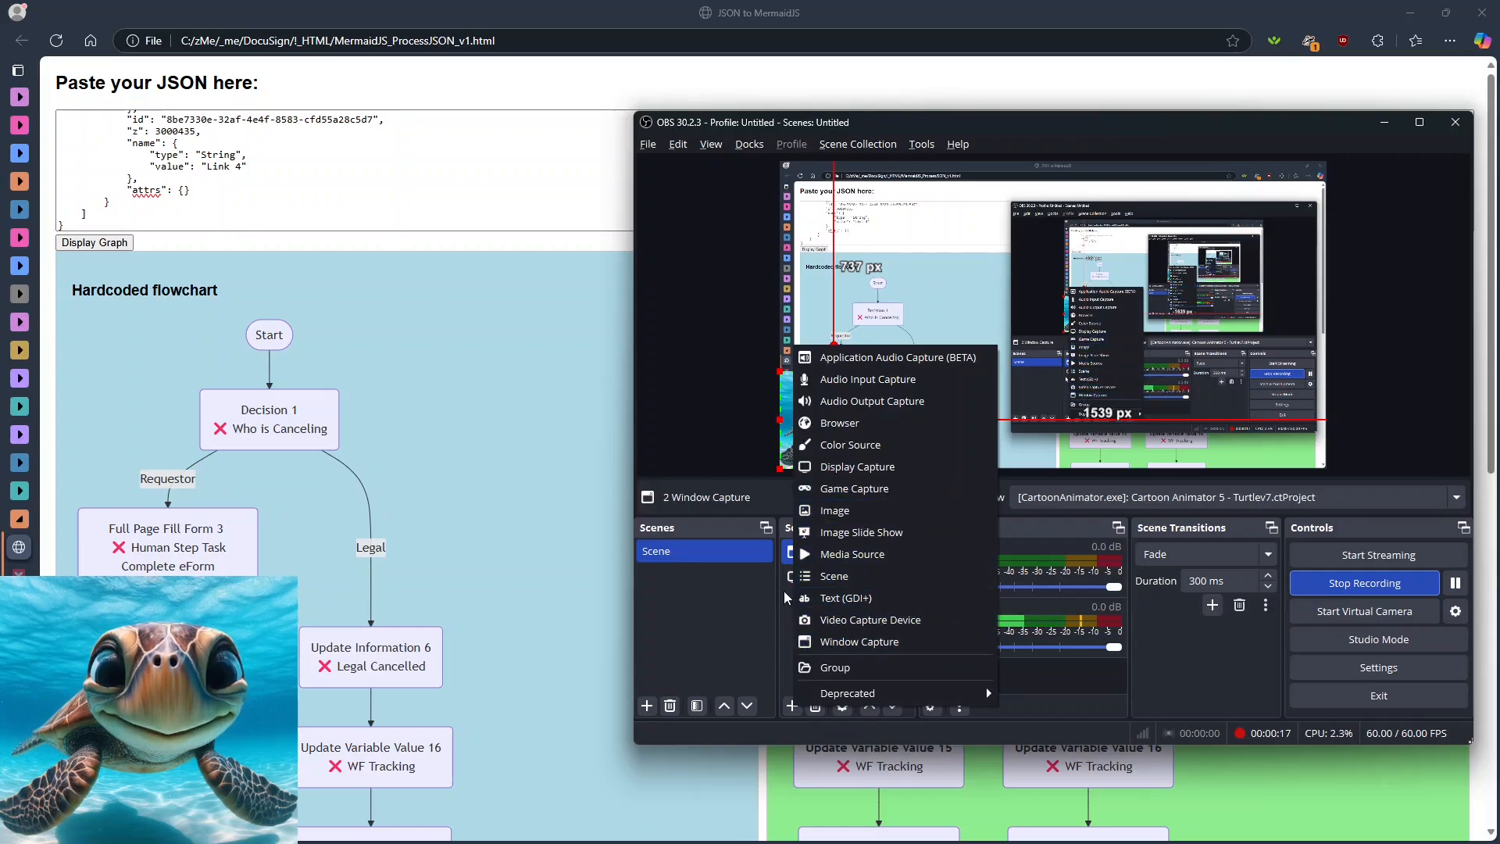
pyautogui.click(792, 556)
pyautogui.click(813, 554)
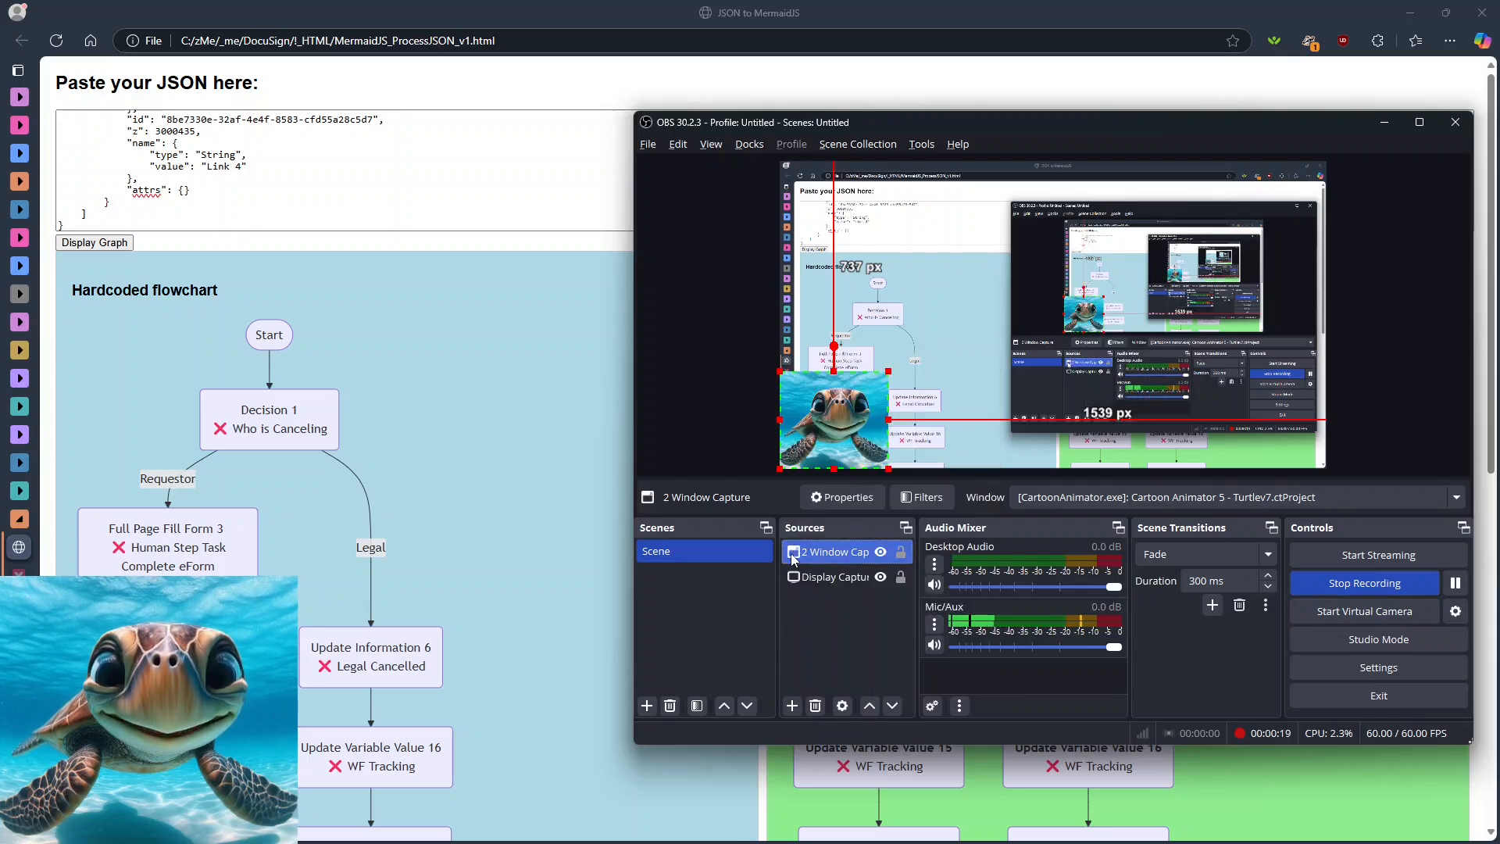
# - Add an Image Mask/Blend effect filter to the turtle window capture source, keeping the default filter name
pyautogui.rightClick(841, 556)
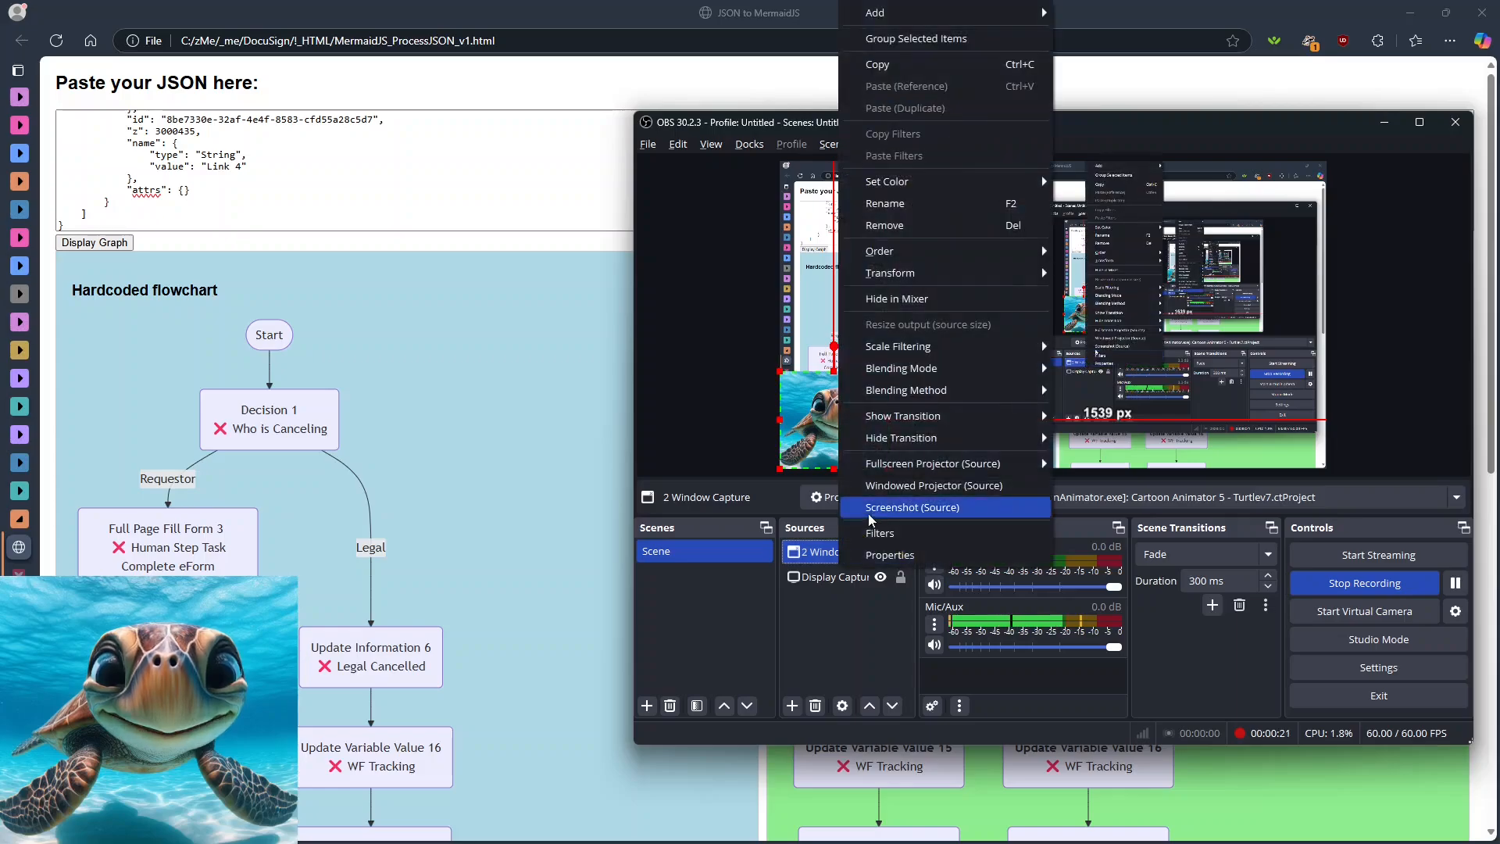
pyautogui.click(873, 536)
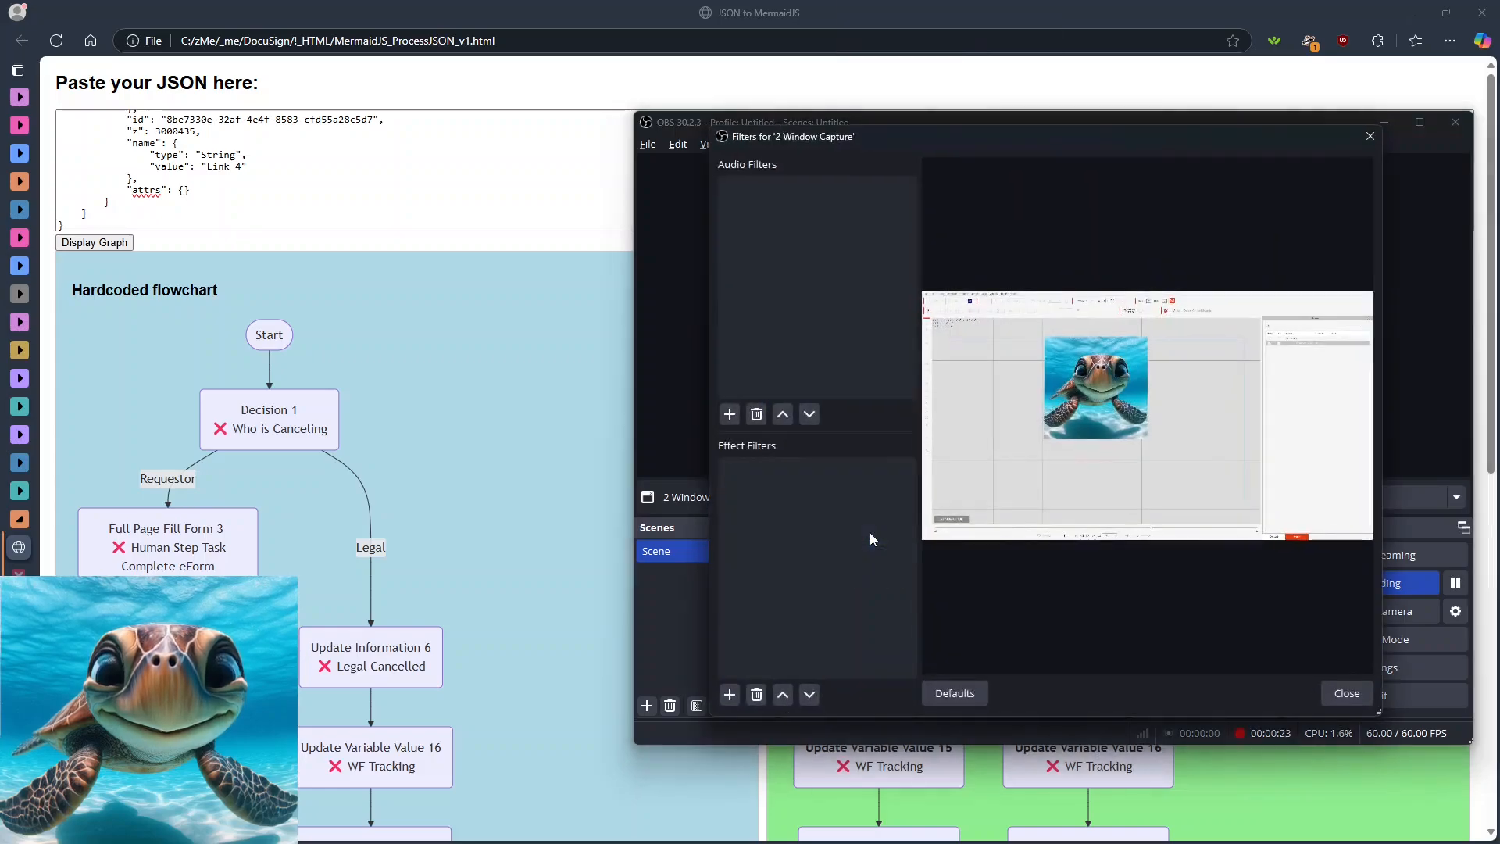
pyautogui.click(729, 696)
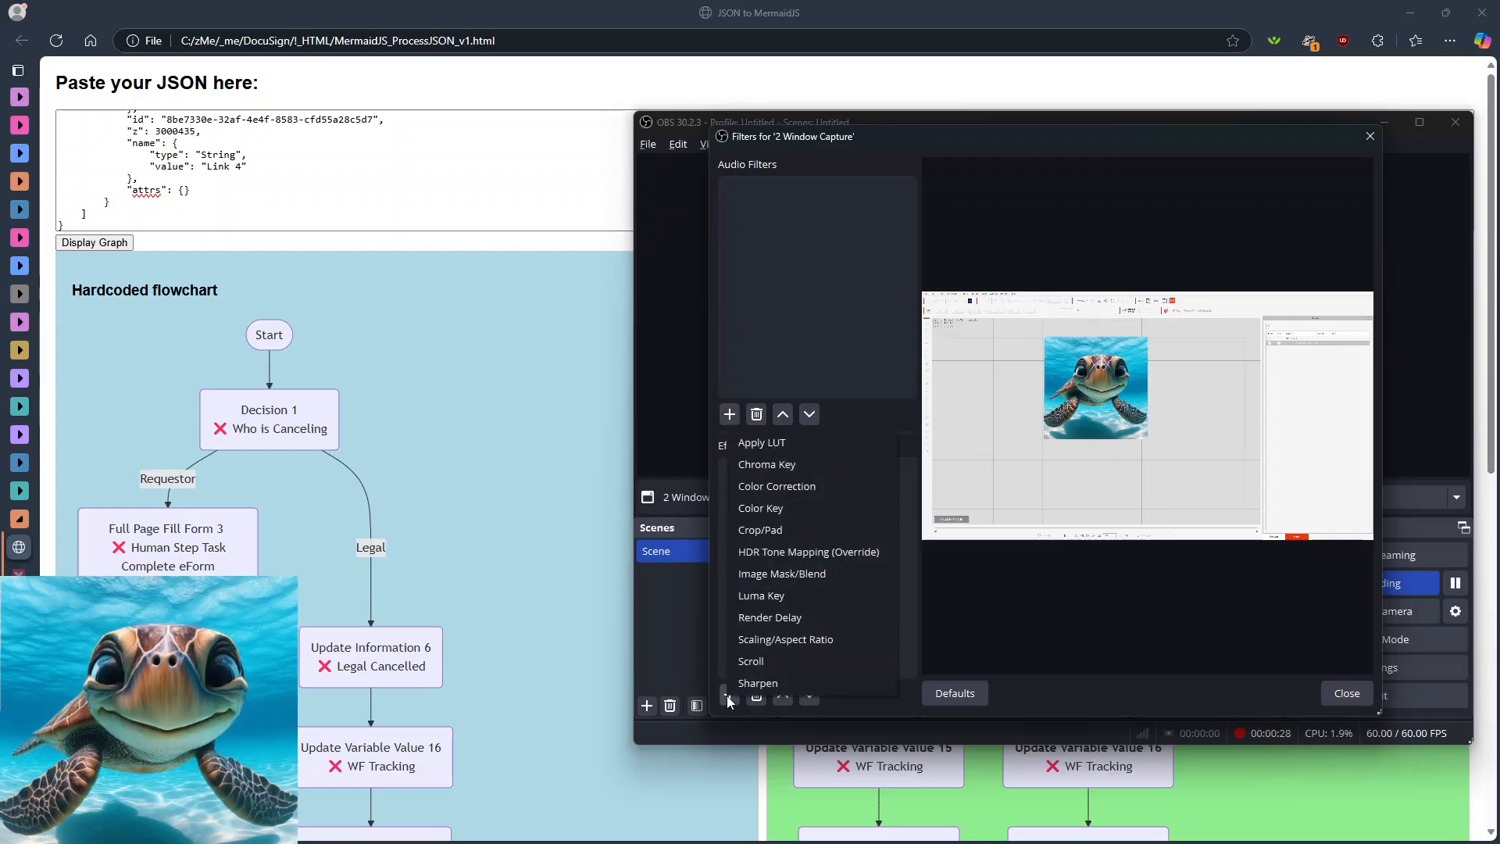
pyautogui.click(773, 577)
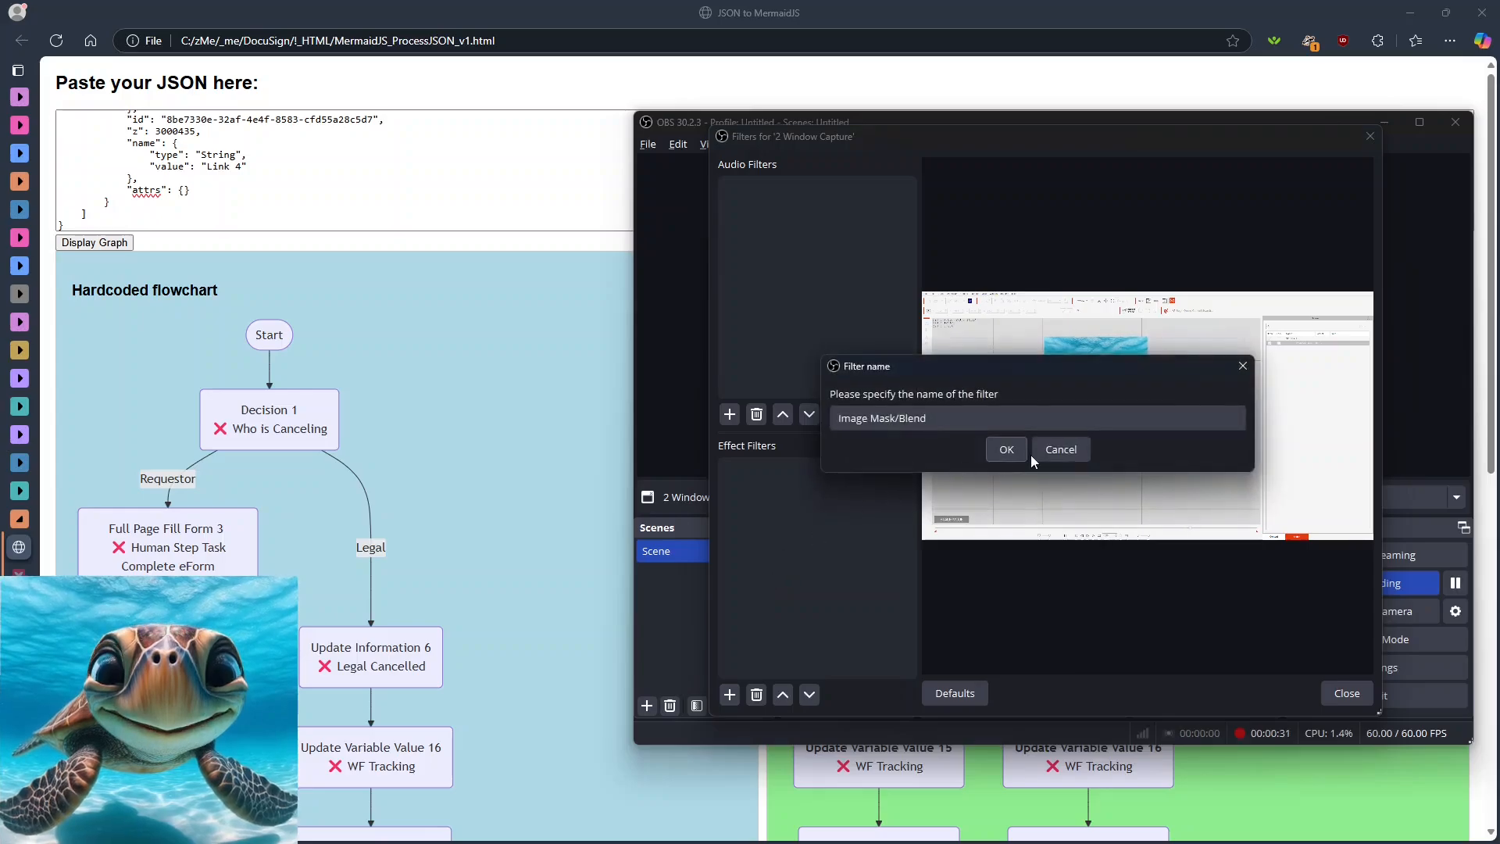
pyautogui.click(1007, 450)
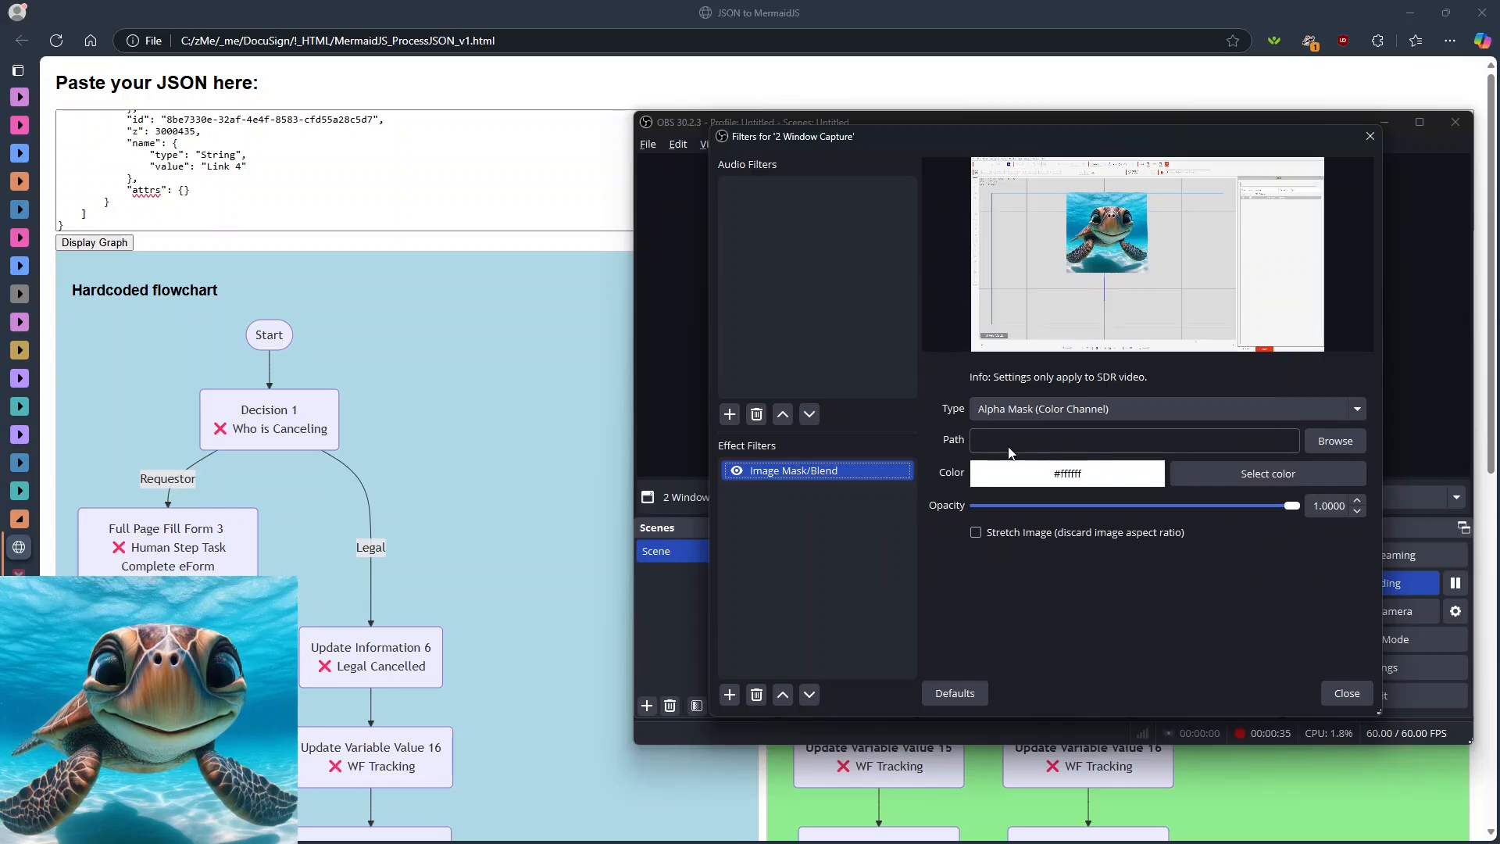
# - Load OBS_circle_overlay.png as the mask image of the Image Mask/Blend filter
pyautogui.click(1331, 442)
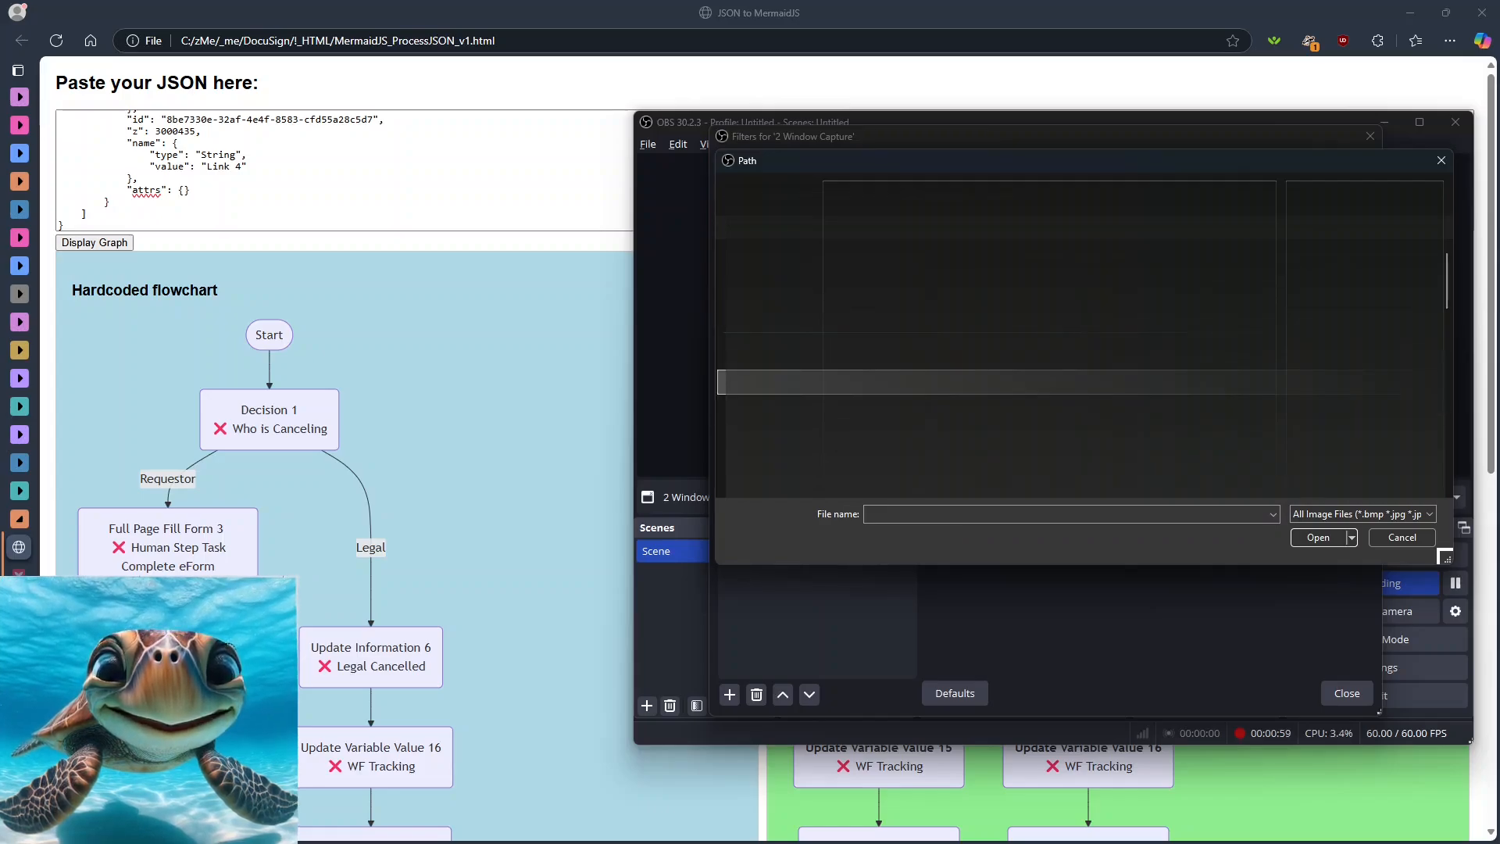
pyautogui.click(1047, 337)
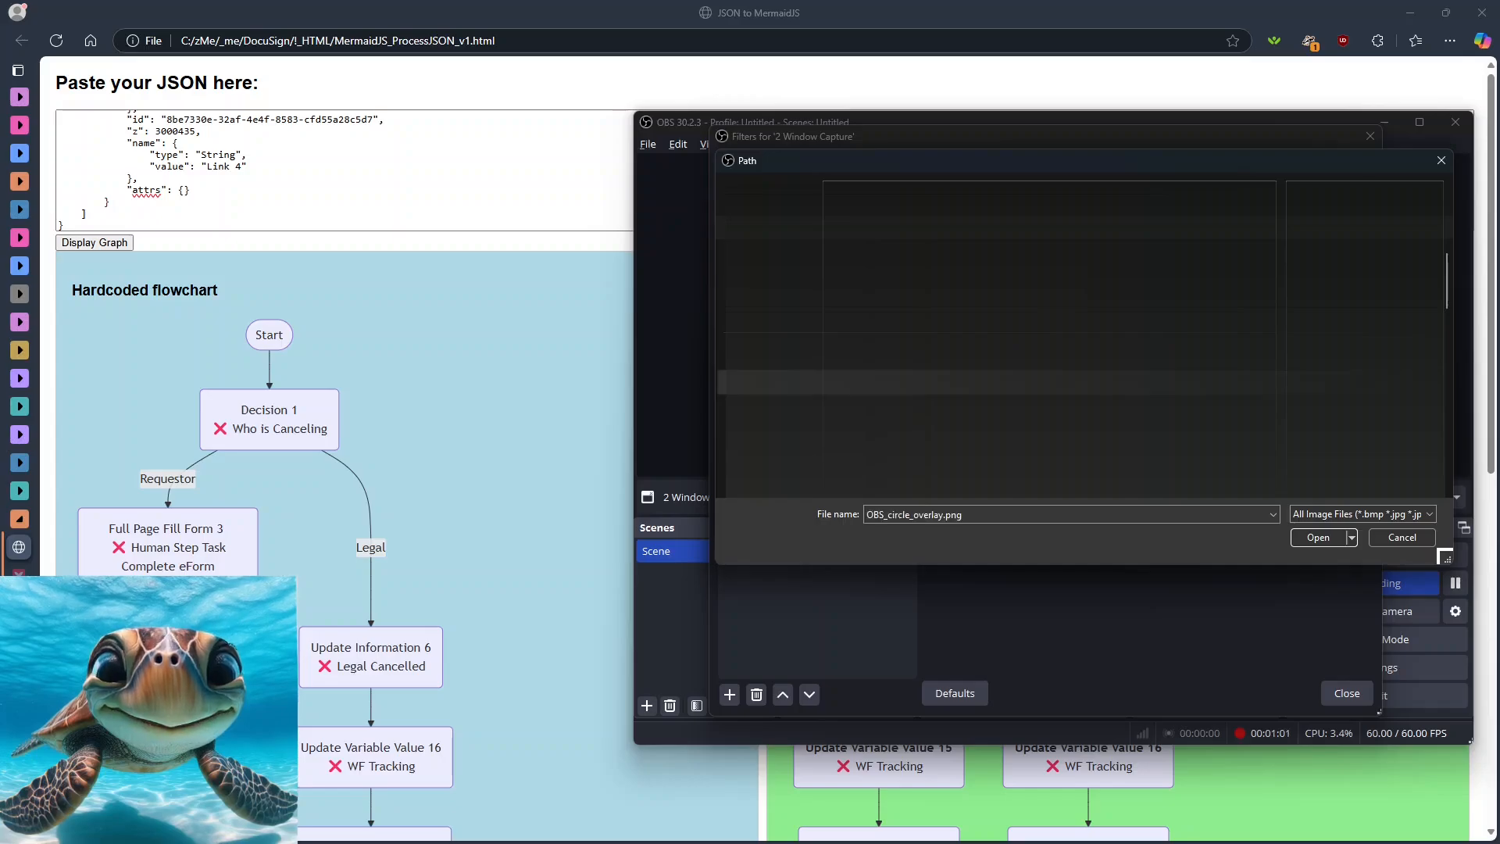
pyautogui.click(1311, 540)
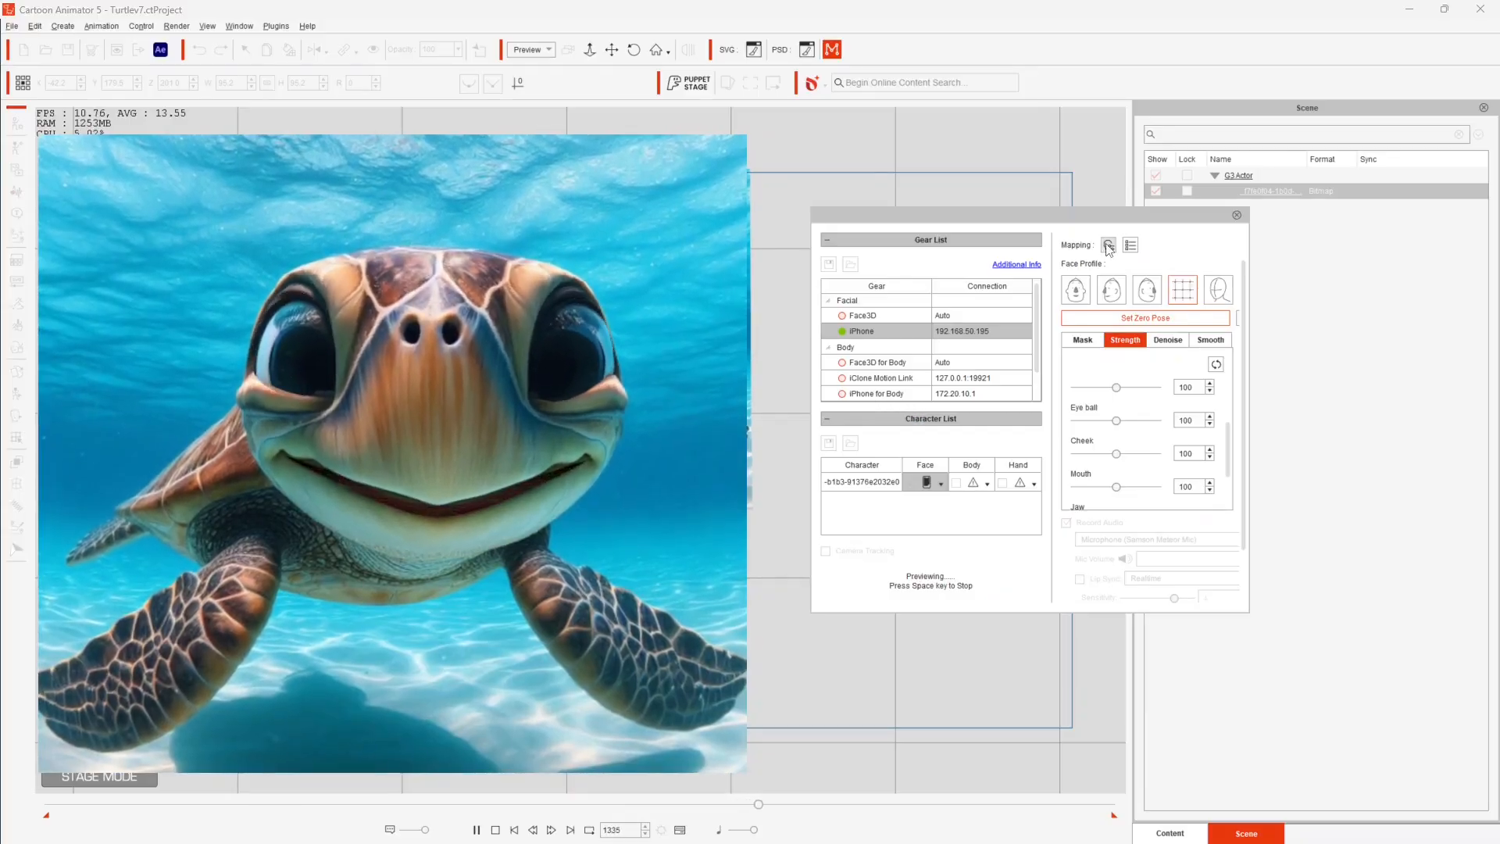
# - In Cartoon Animator's facial capture settings, set both the Eye ball and Eyelid strength to 50
pyautogui.moveTo(1068, 214); pyautogui.dragTo(1312, 223)
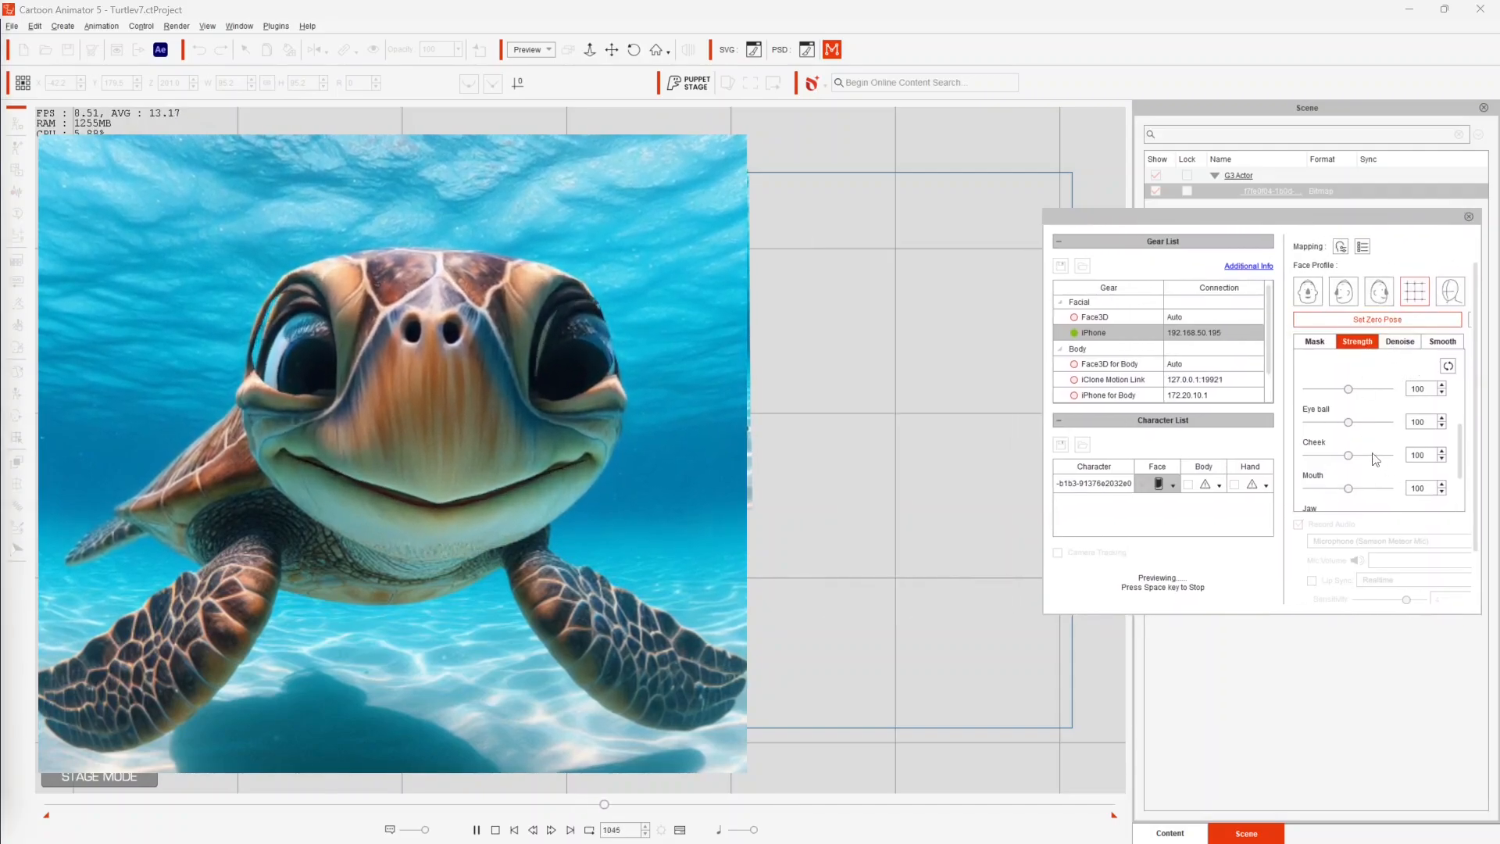
pyautogui.moveTo(1356, 426); pyautogui.dragTo(1337, 428)
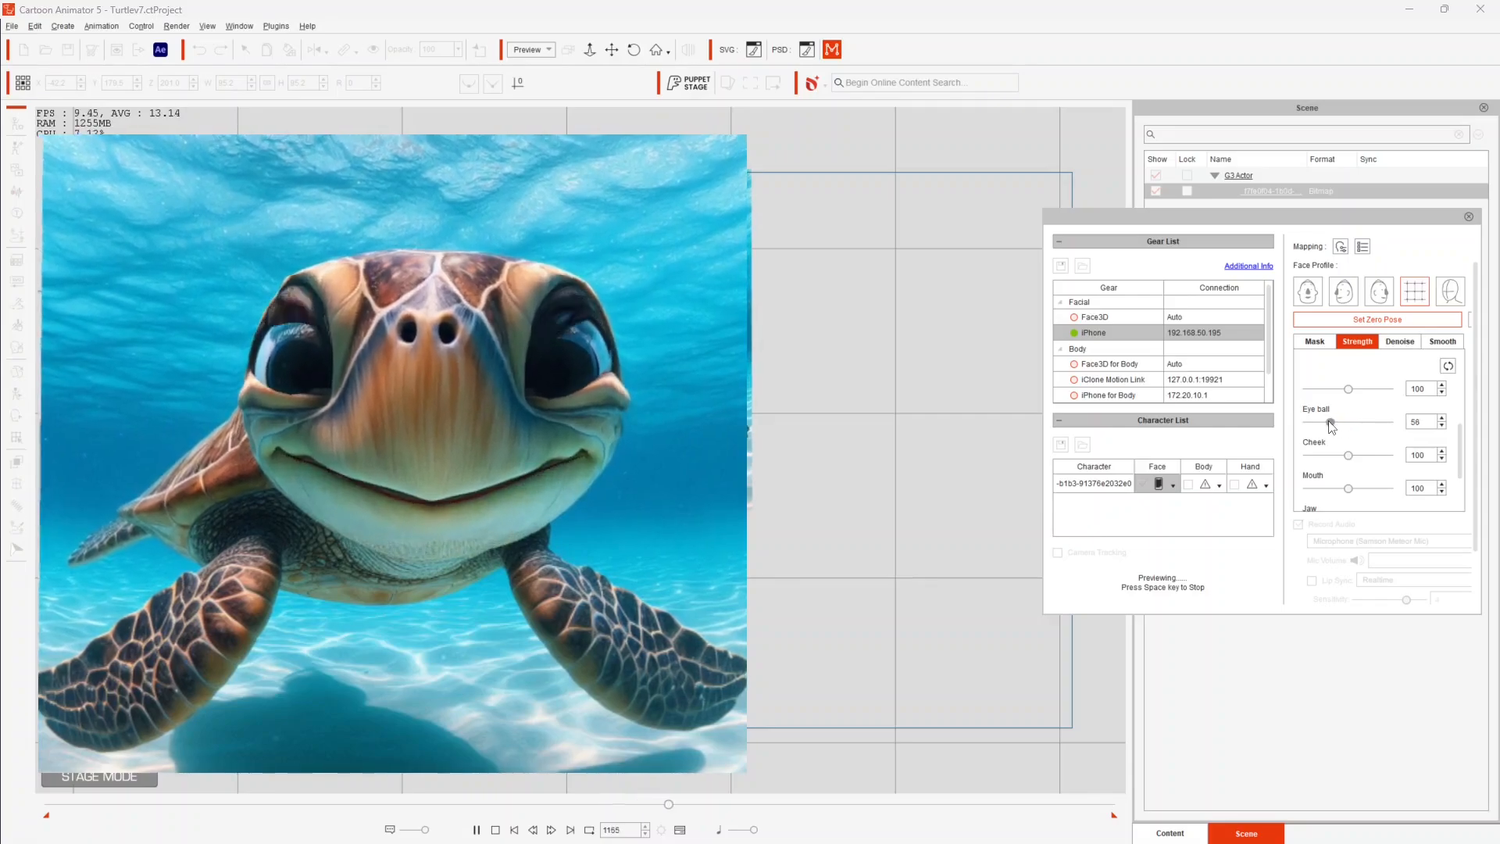
pyautogui.click(1441, 426)
pyautogui.click(1442, 426)
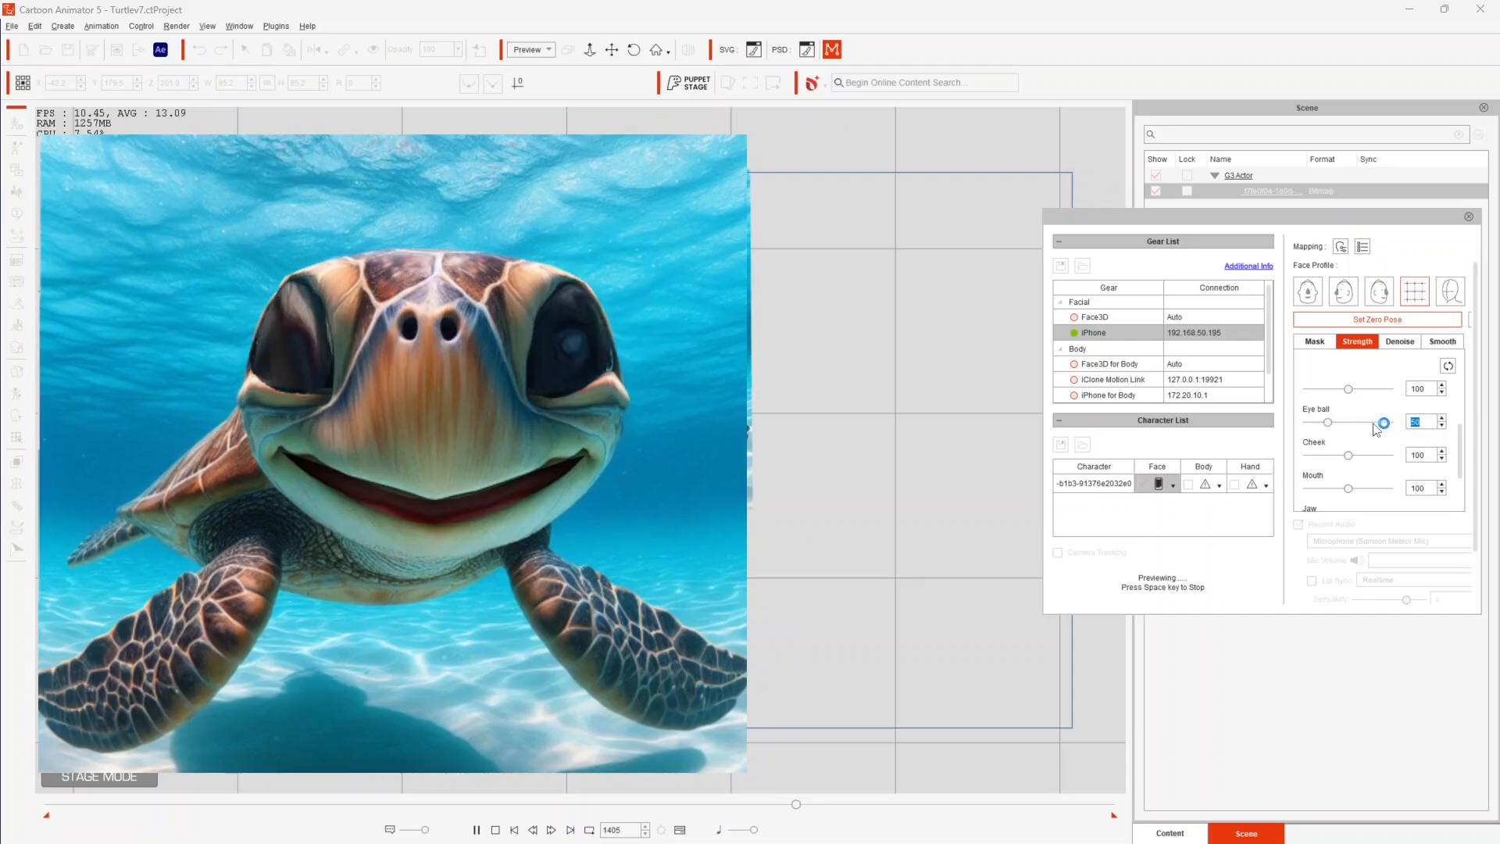
pyautogui.scroll(1, 1323, 414)
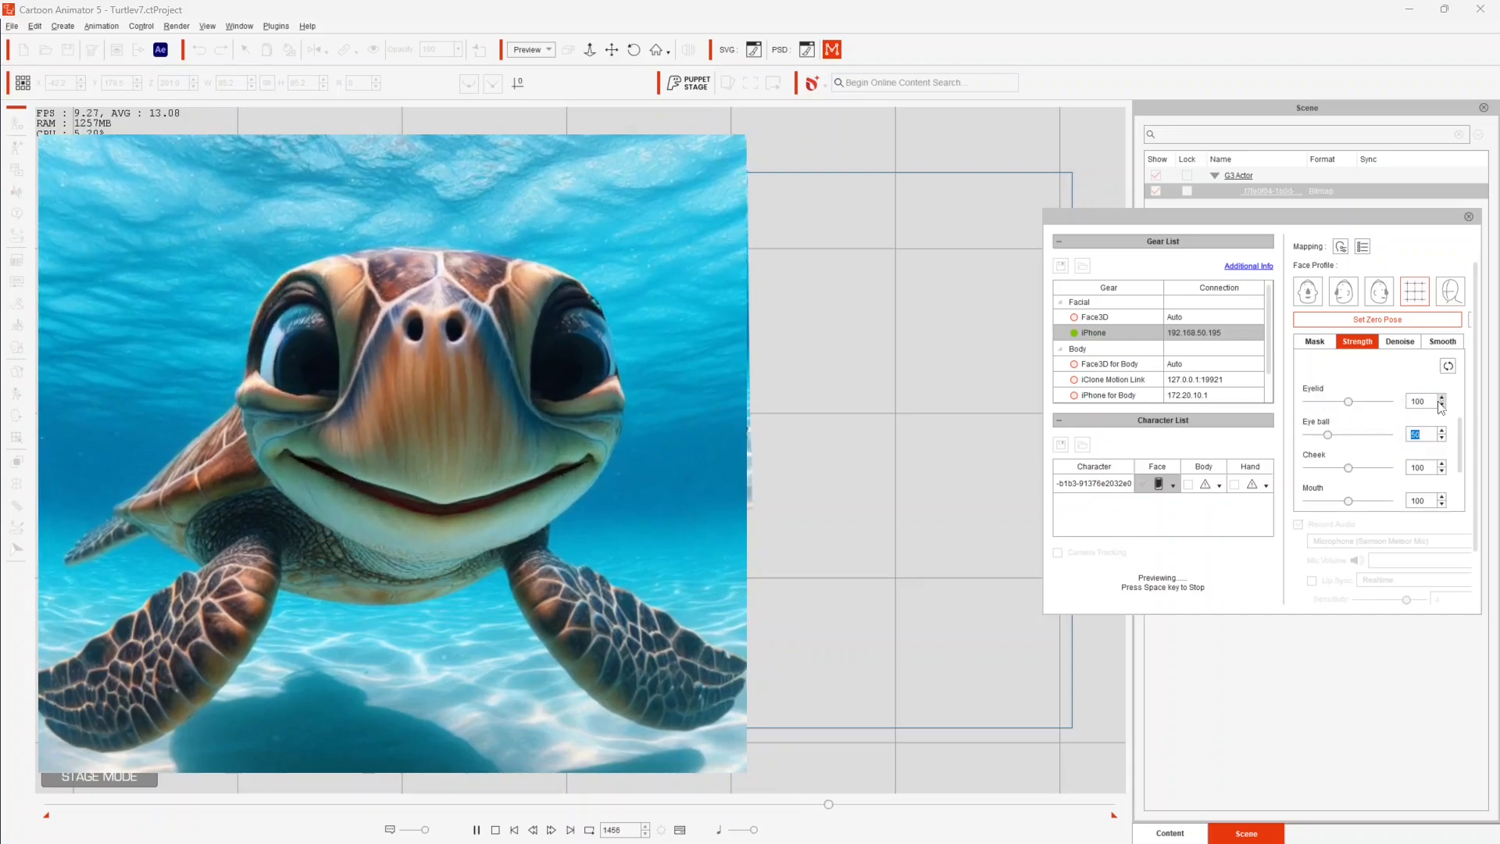
pyautogui.moveTo(1349, 401); pyautogui.dragTo(1327, 407)
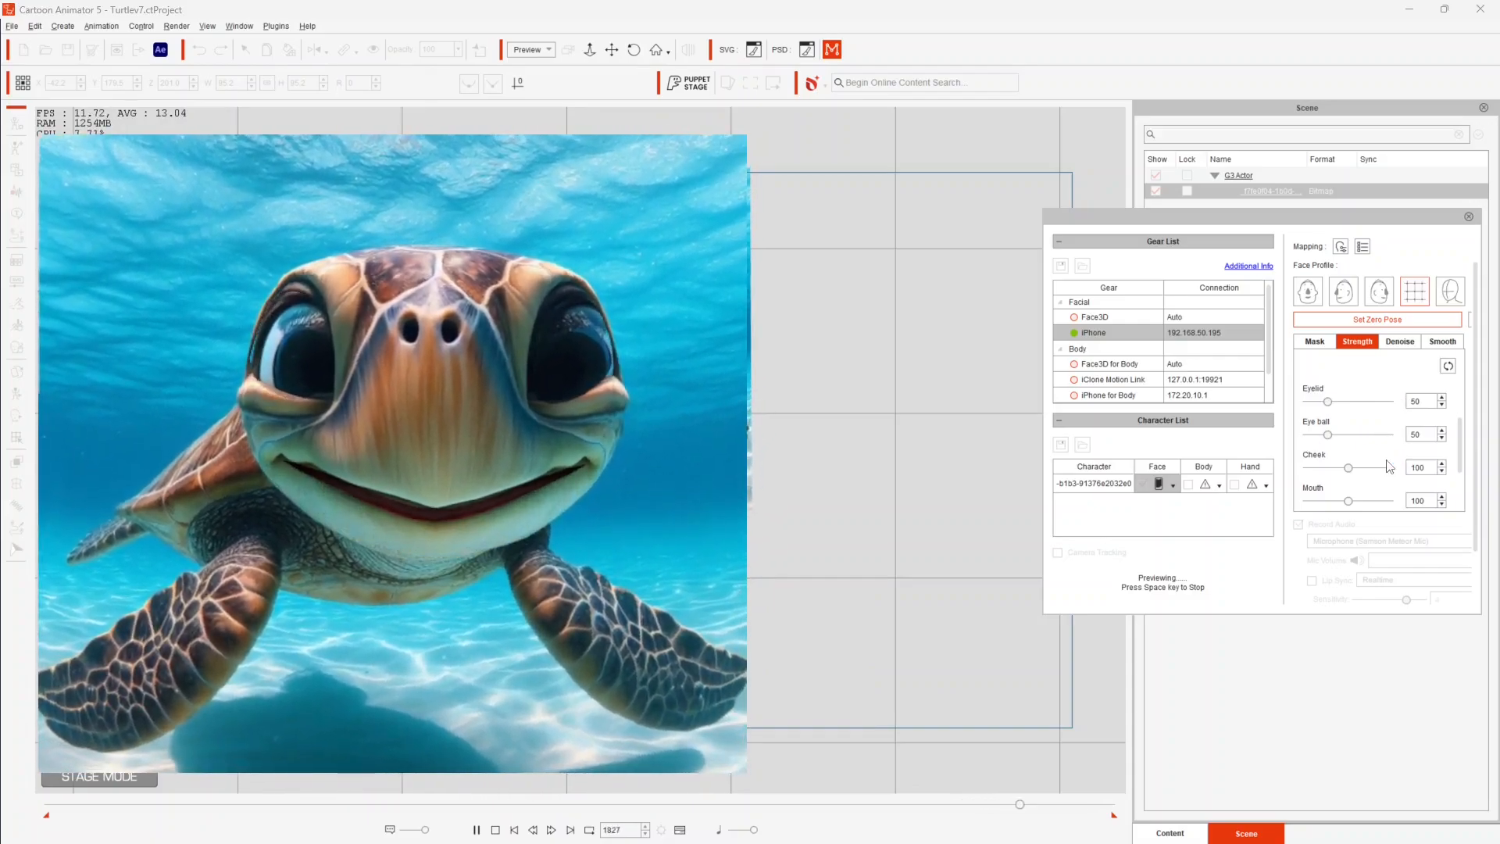
# - Raise the Mouth strength of the facial capture to about 123
pyautogui.scroll(-1, 1390, 466)
pyautogui.moveTo(1348, 476); pyautogui.dragTo(1369, 481)
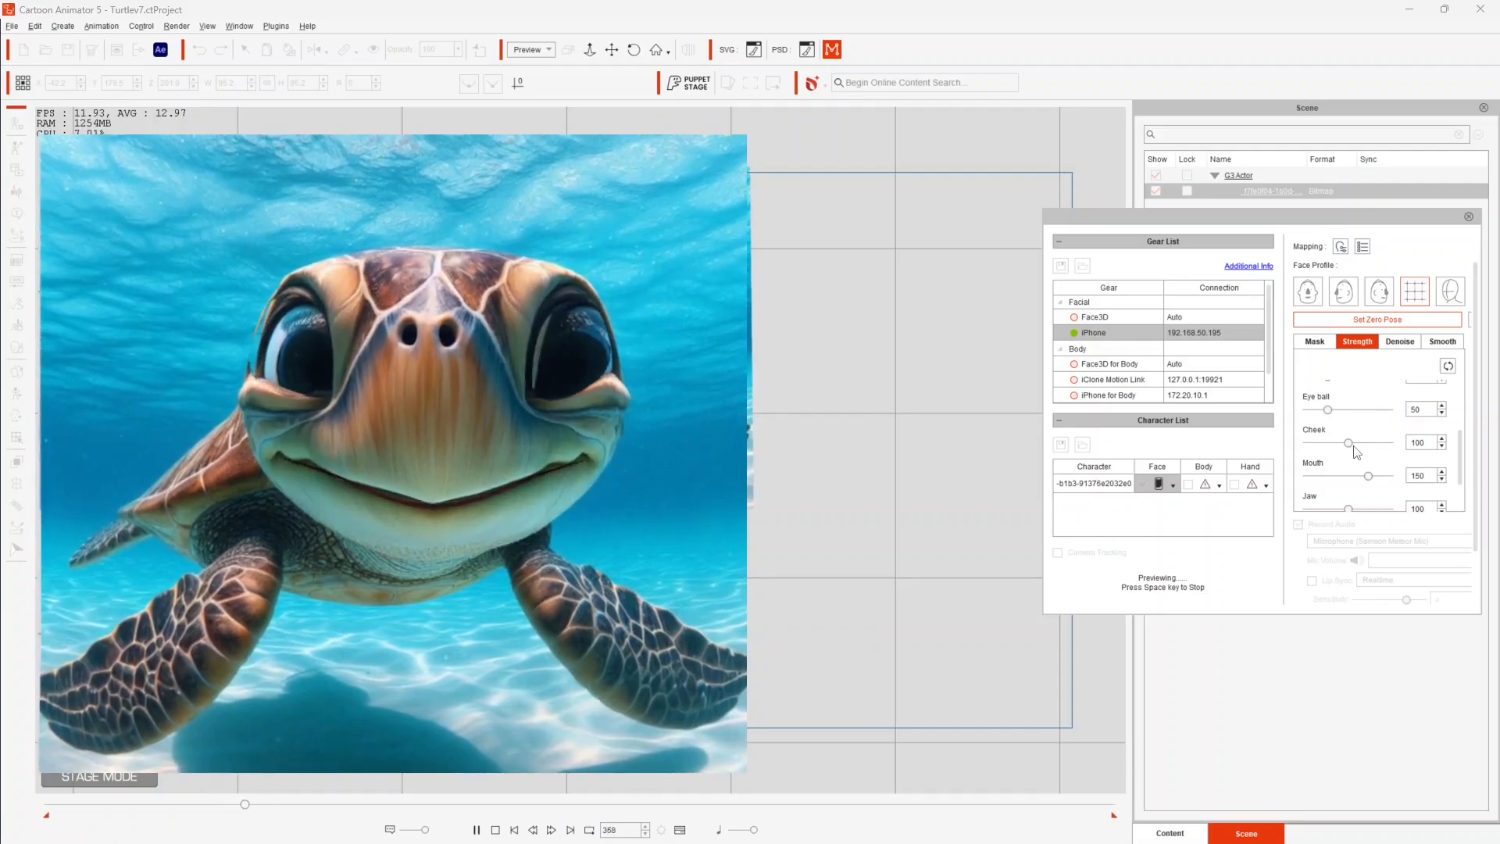
pyautogui.moveTo(1368, 477); pyautogui.dragTo(1357, 482)
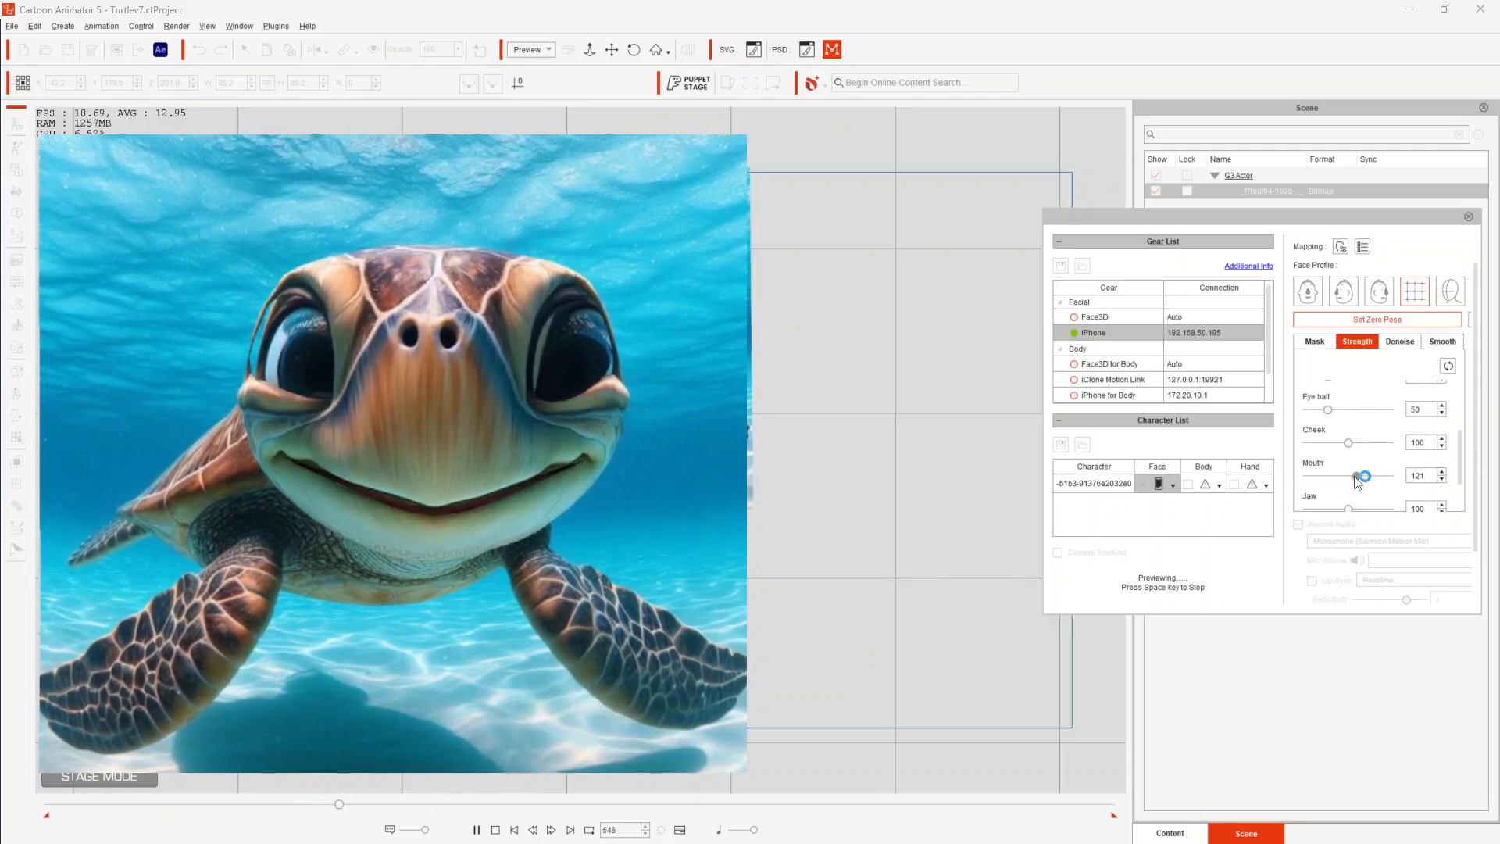
pyautogui.click(1443, 472)
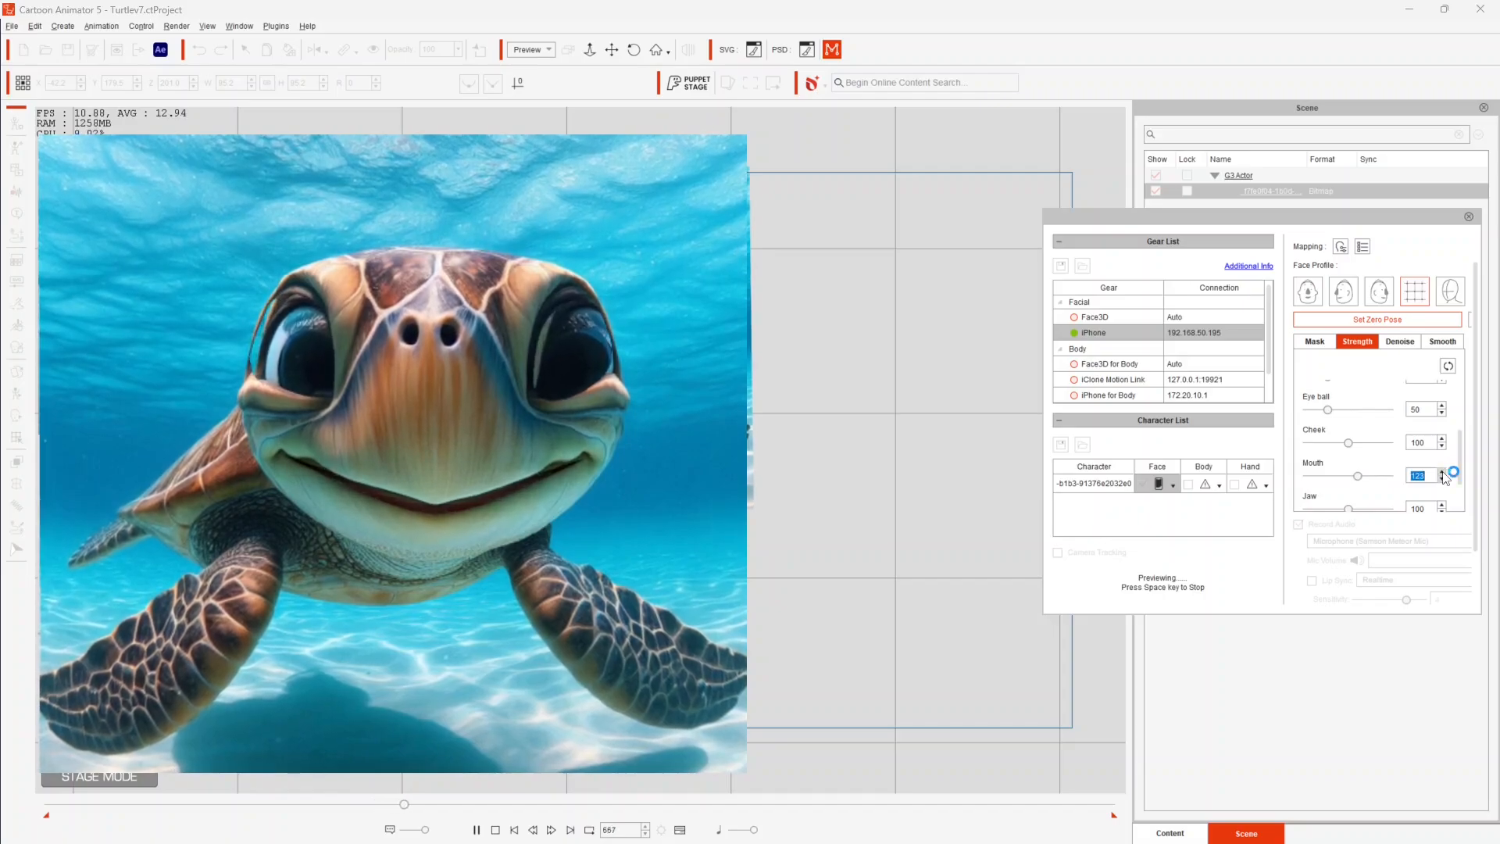
pyautogui.click(1443, 472)
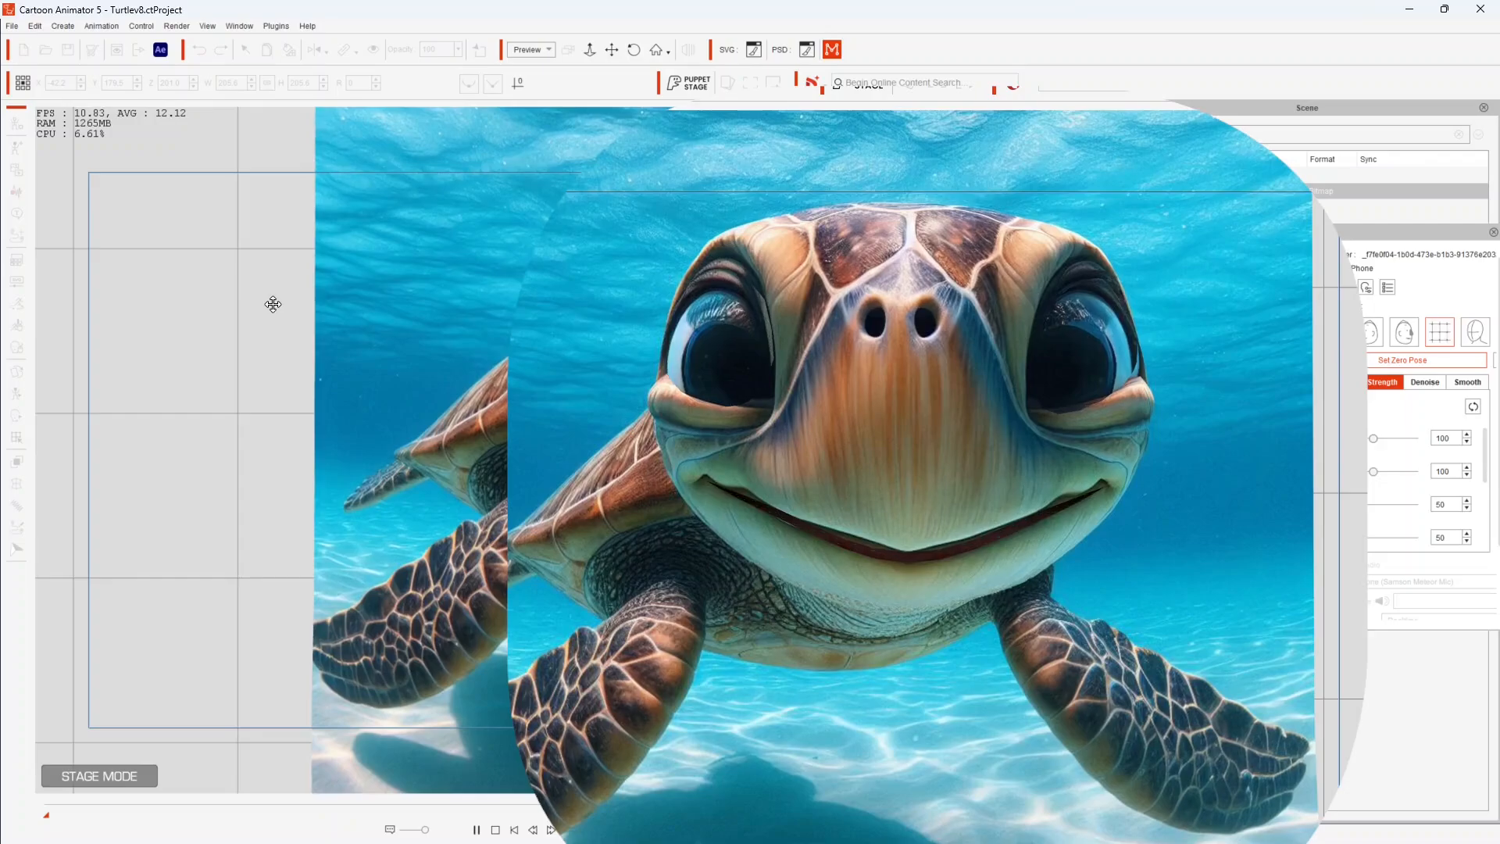
# - Stop the facial preview, then move the turtle back to Z -1224 and scale its width and height to 408.3
pyautogui.press('space')
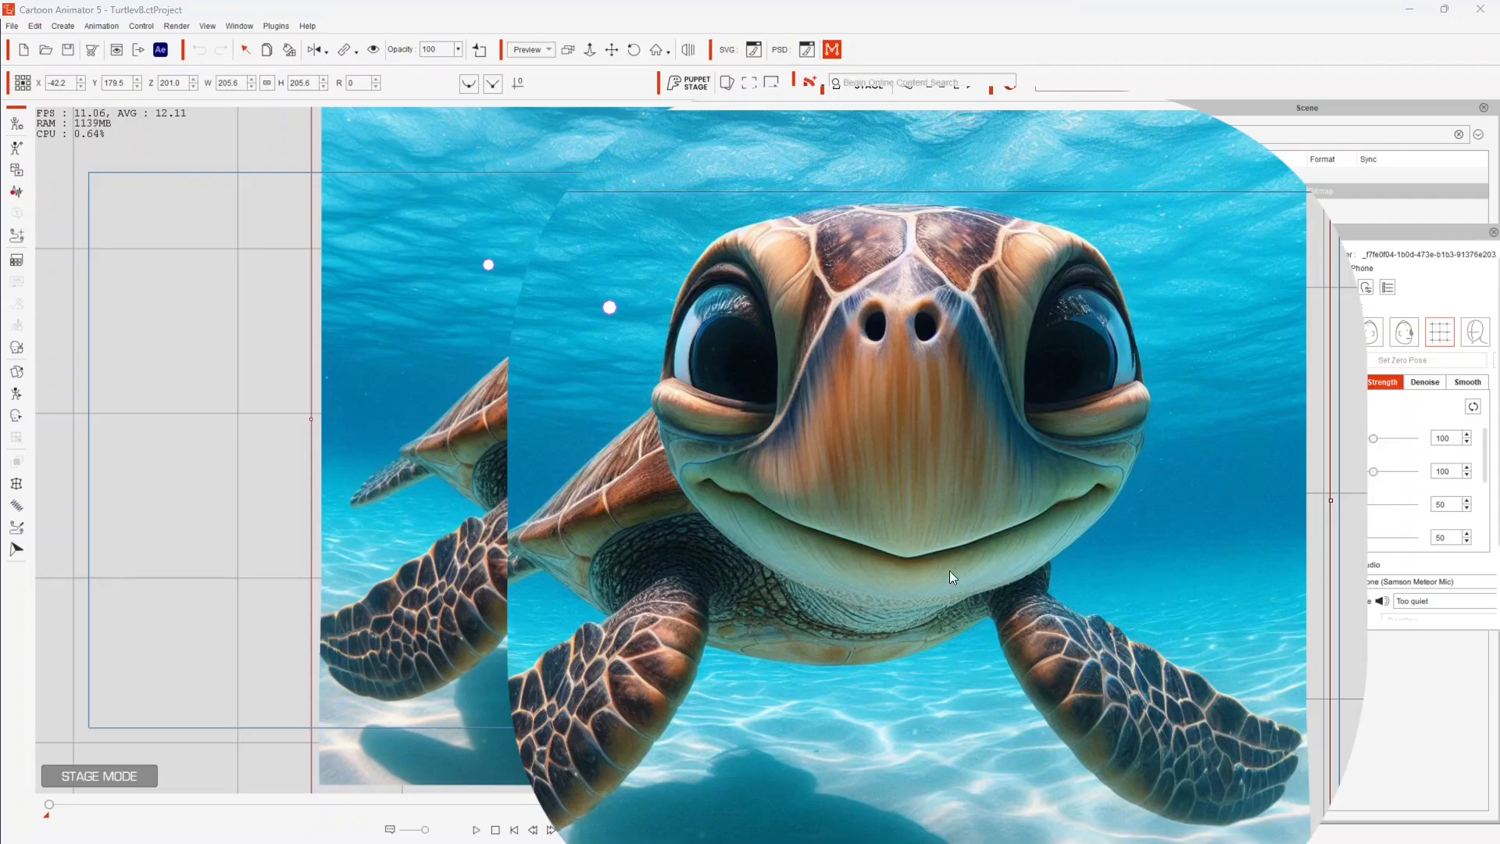
pyautogui.click(894, 573)
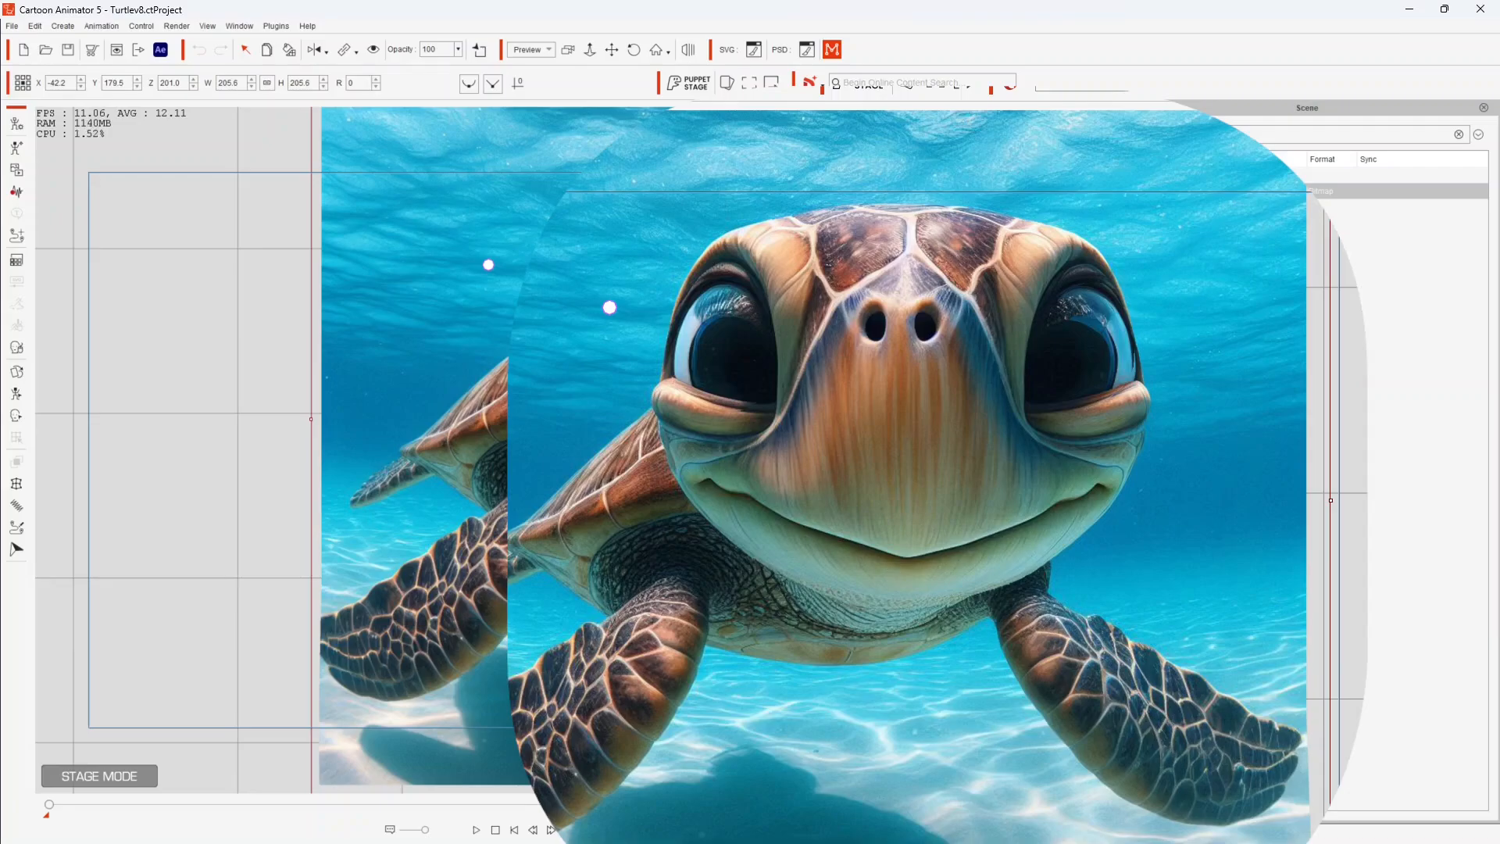
pyautogui.moveTo(193, 84); pyautogui.dragTo(193, 388)
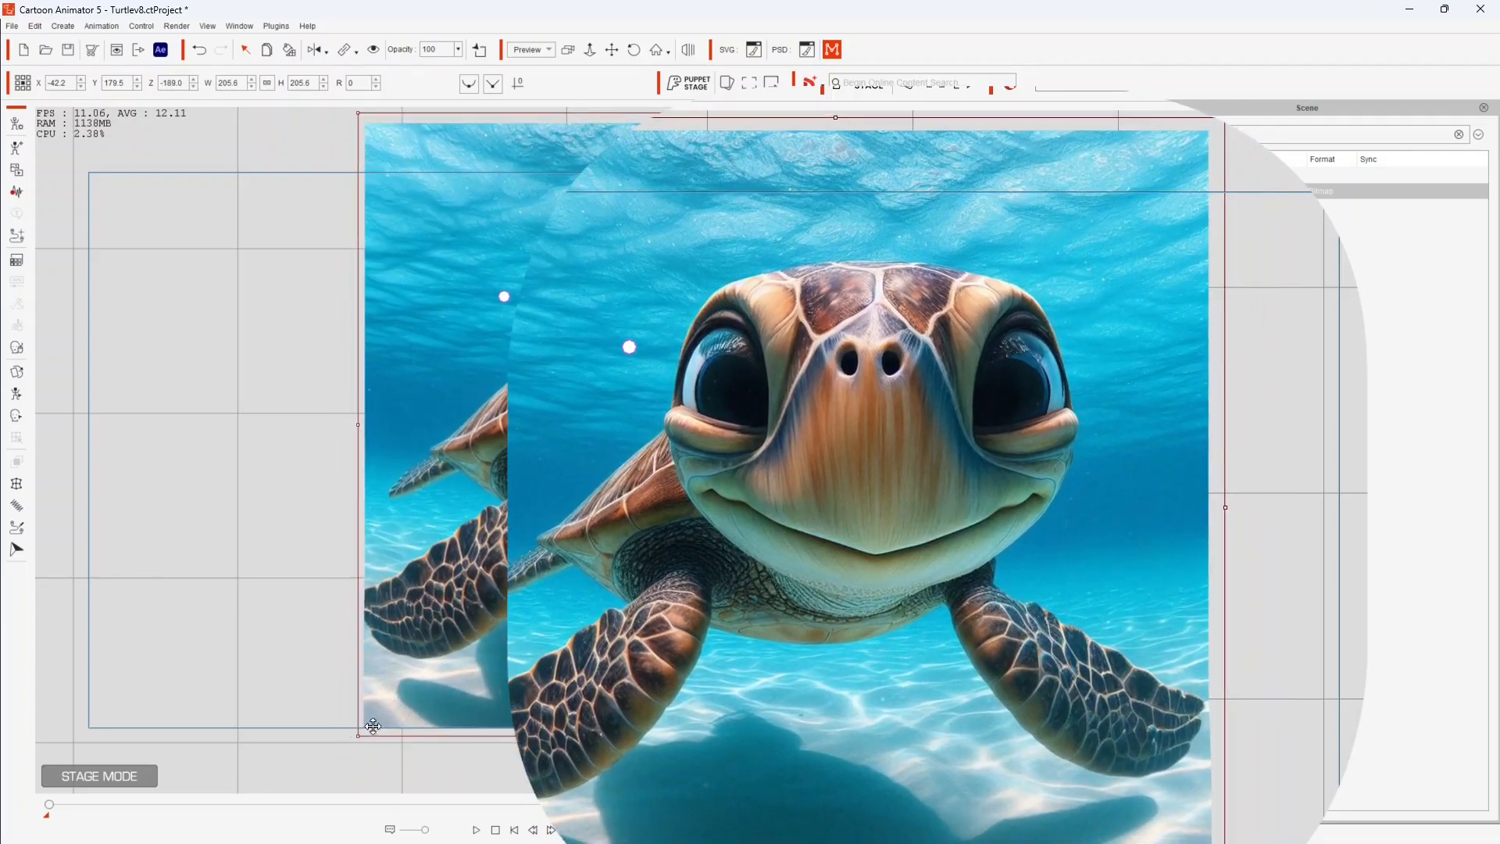
pyautogui.moveTo(358, 734); pyautogui.dragTo(151, 842)
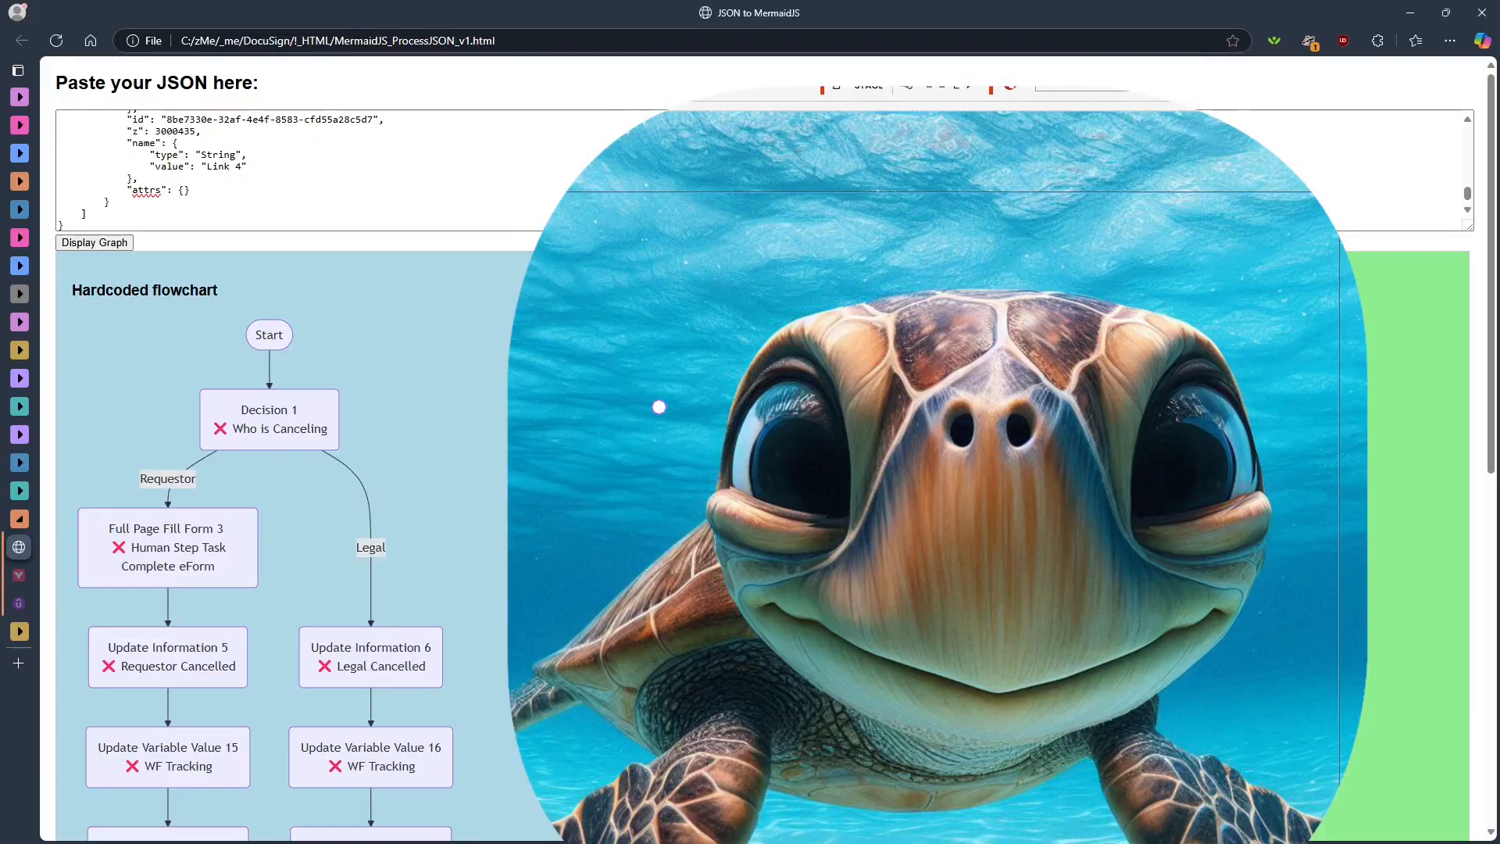
# - Bring up OBS over the browser page and crop the edges of the turtle capture
pyautogui.hotkey('alt', 'Tab')
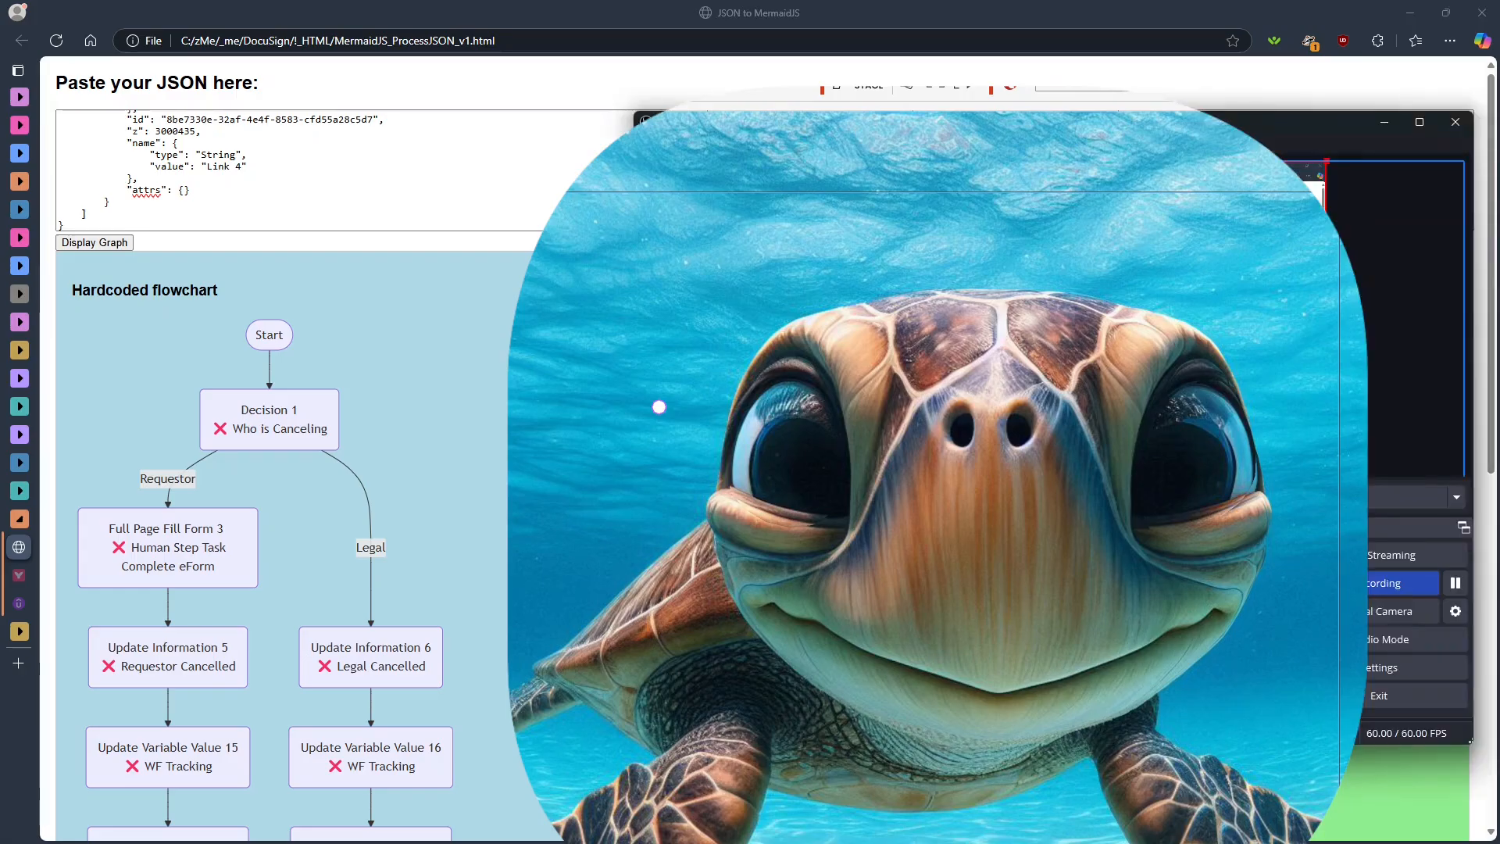
pyautogui.click(659, 407)
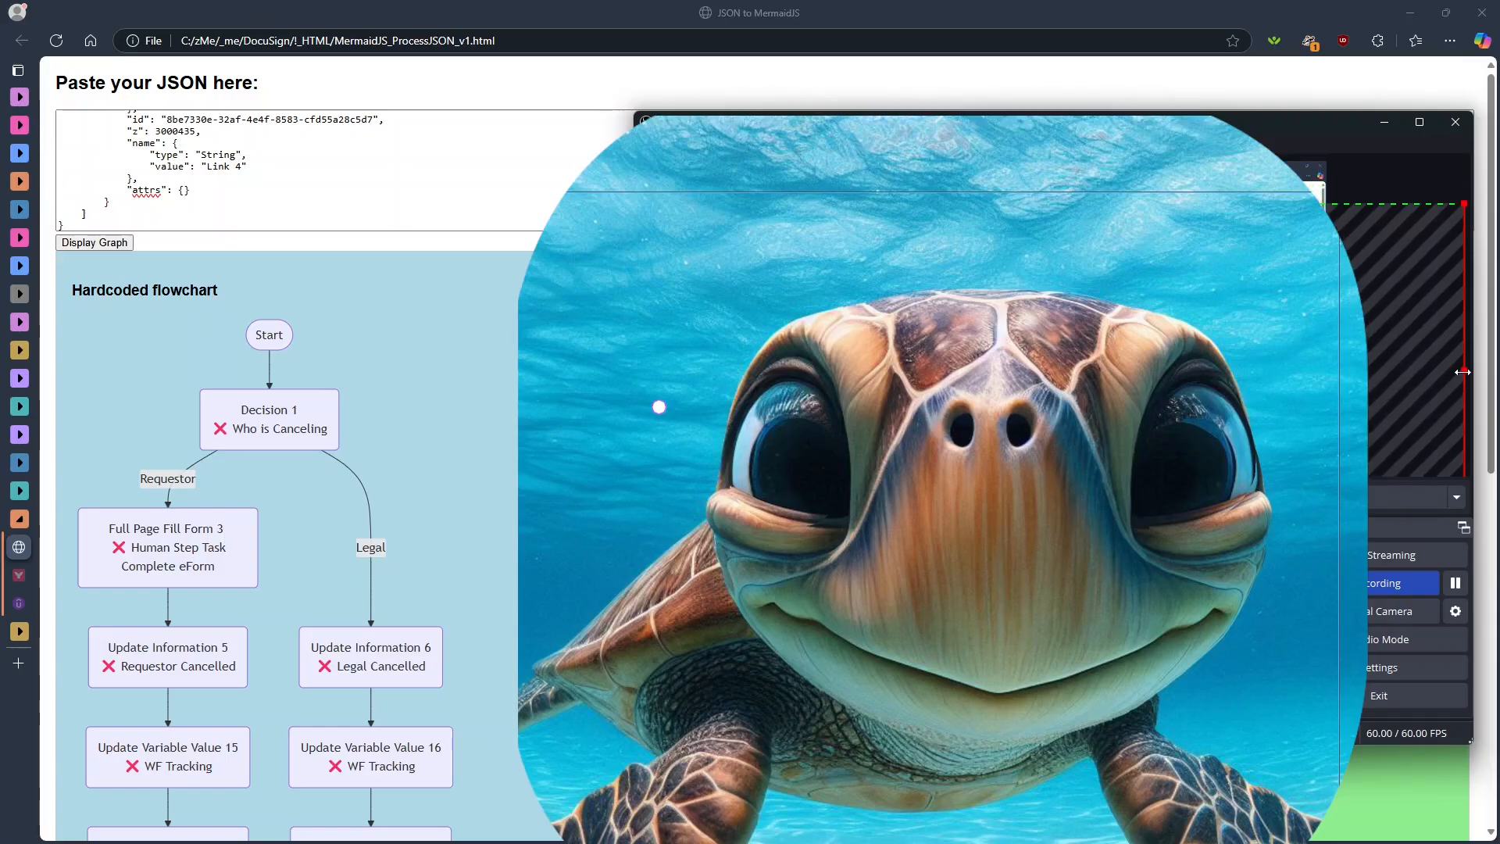
pyautogui.click(875, 617)
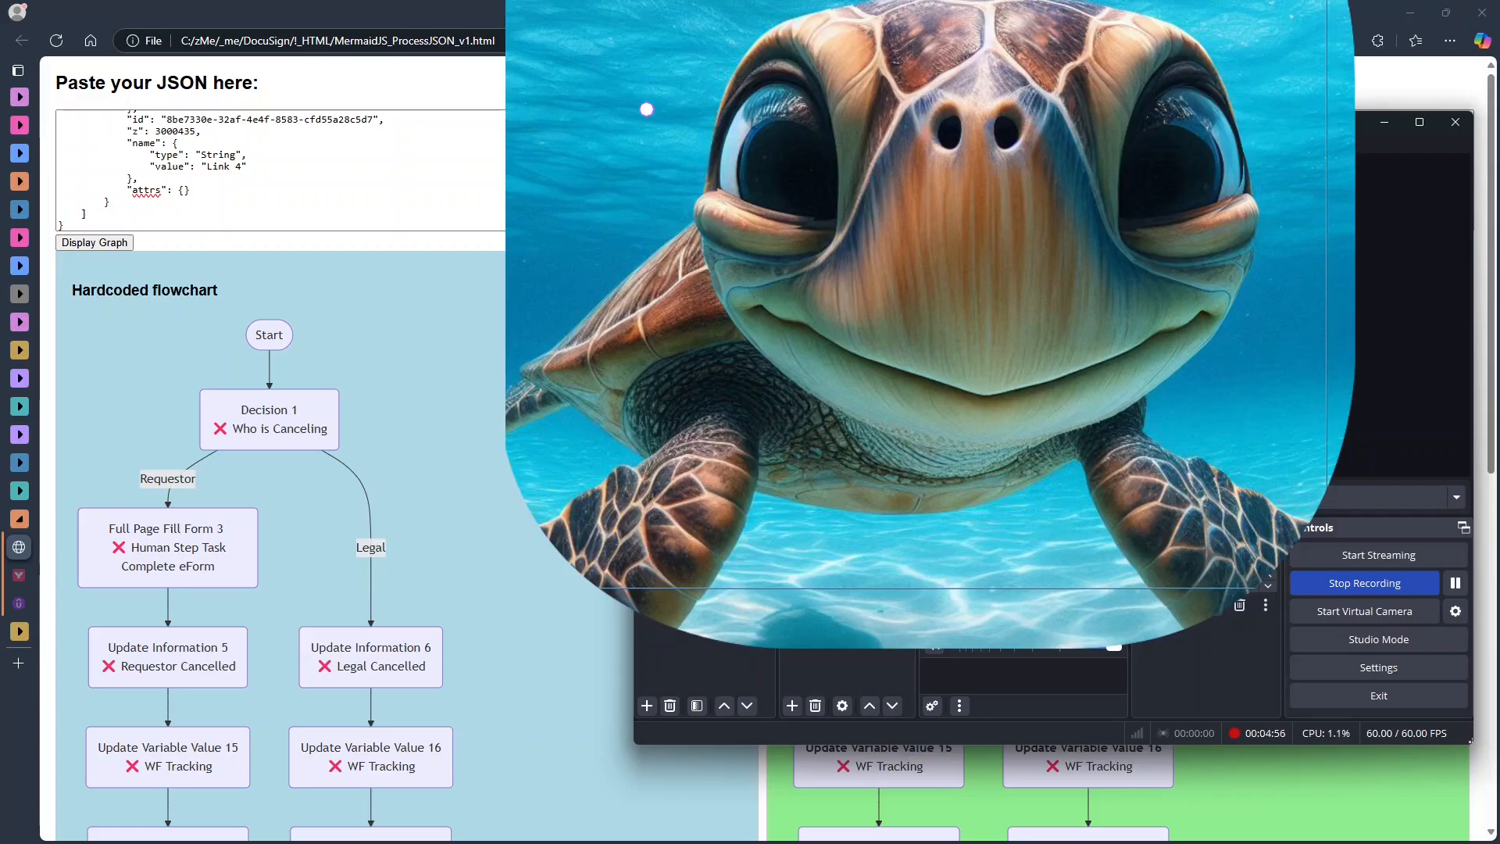
# - Shrink the turtle capture and move it to the canvas's lower-right corner, about 1570 px from the left and 741 px from the top
pyautogui.moveTo(1274, 397); pyautogui.dragTo(1099, 258)
pyautogui.moveTo(1038, 186); pyautogui.dragTo(933, 352)
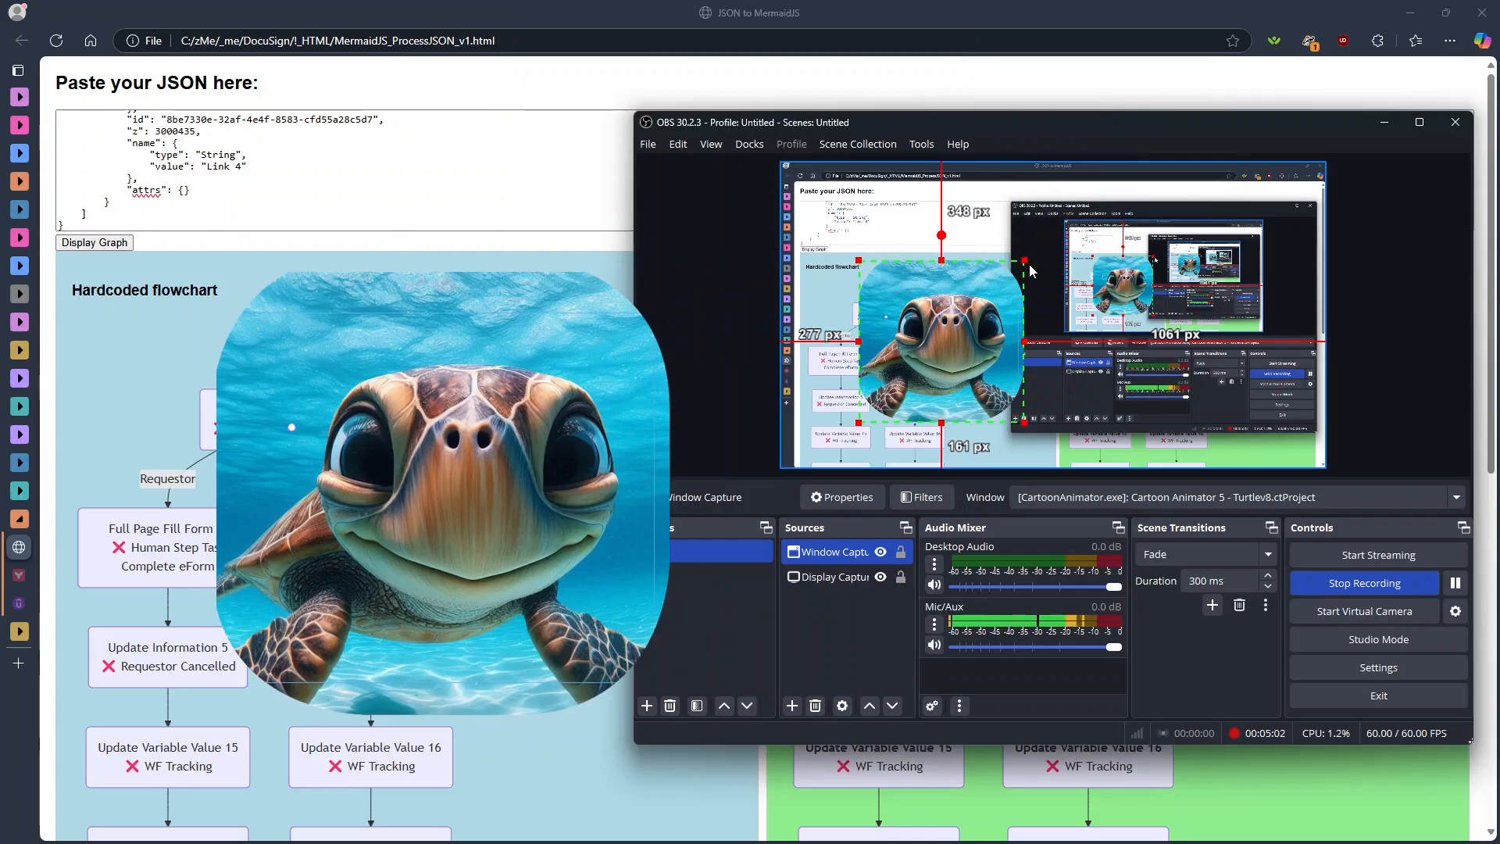
pyautogui.moveTo(1023, 261); pyautogui.dragTo(945, 344)
pyautogui.moveTo(904, 393); pyautogui.dragTo(1274, 423)
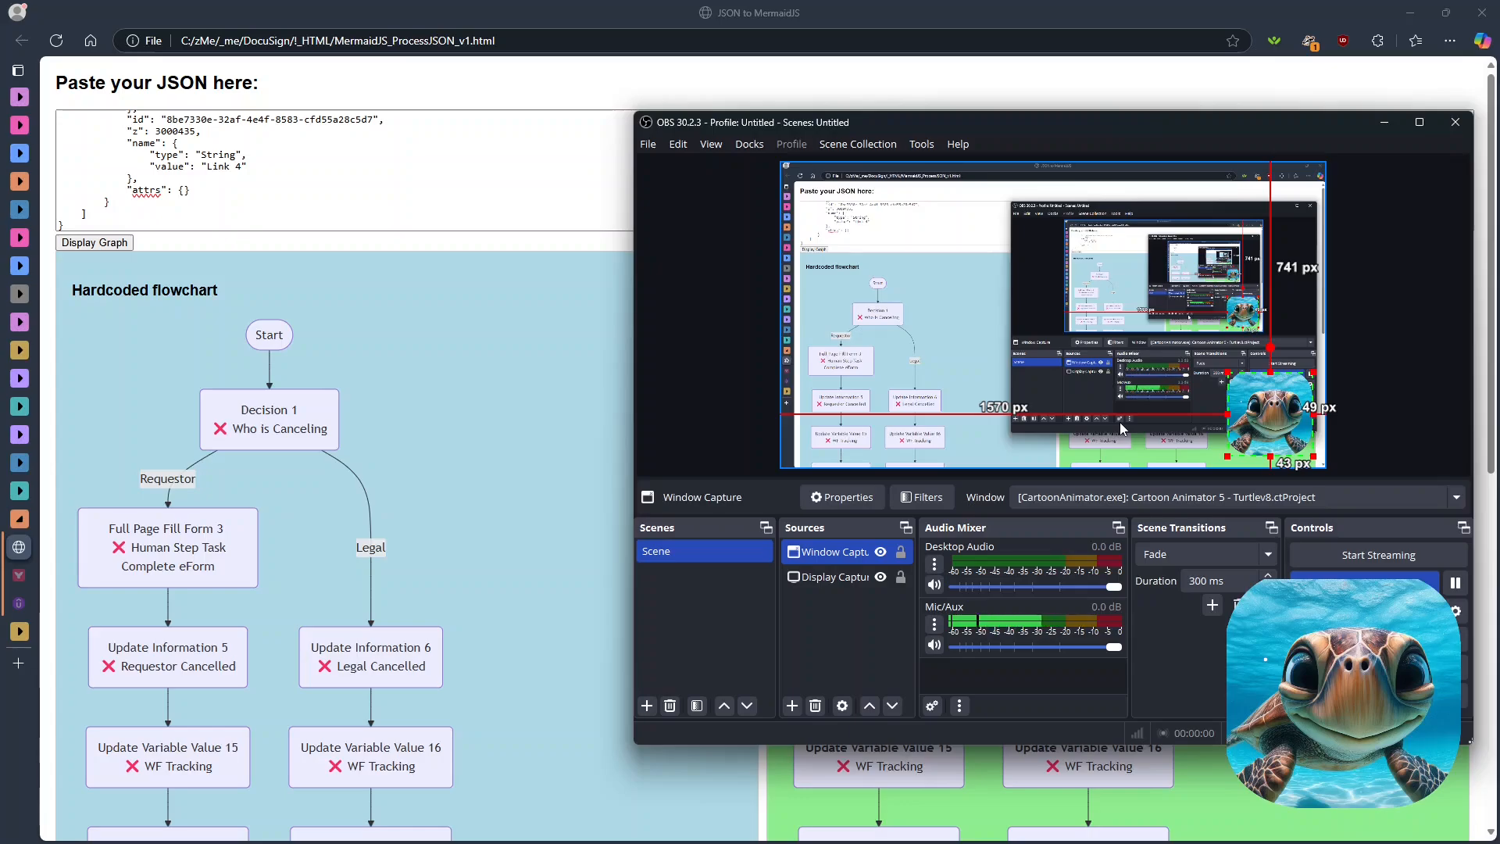
# - Switch to Cartoon Animator, open the motion capture settings, and activate the iPhone facial gear
pyautogui.hotkey('alt', 'Tab')
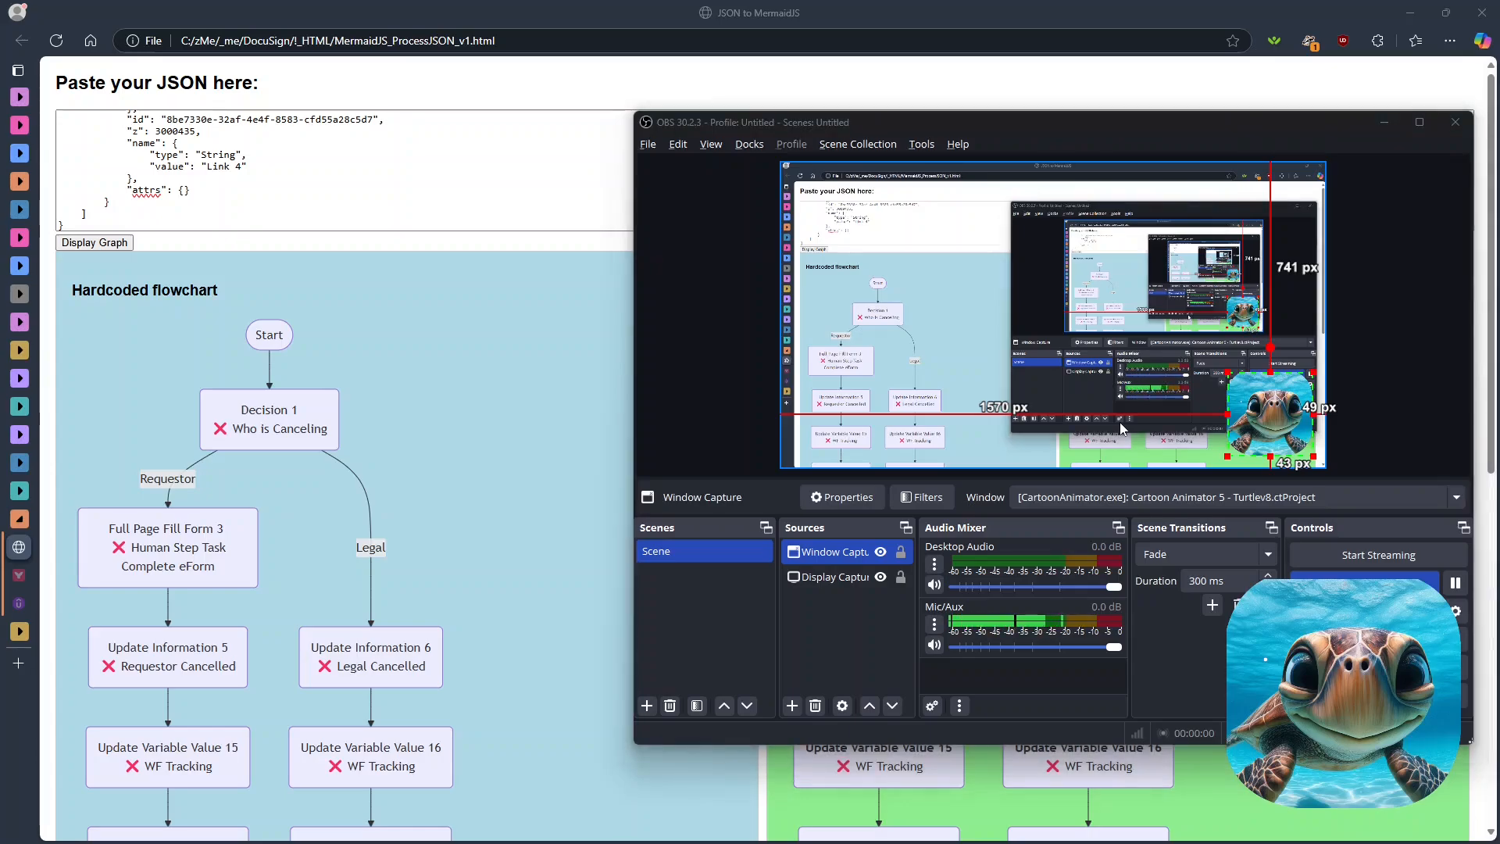
pyautogui.hotkey('alt', 'Tab')
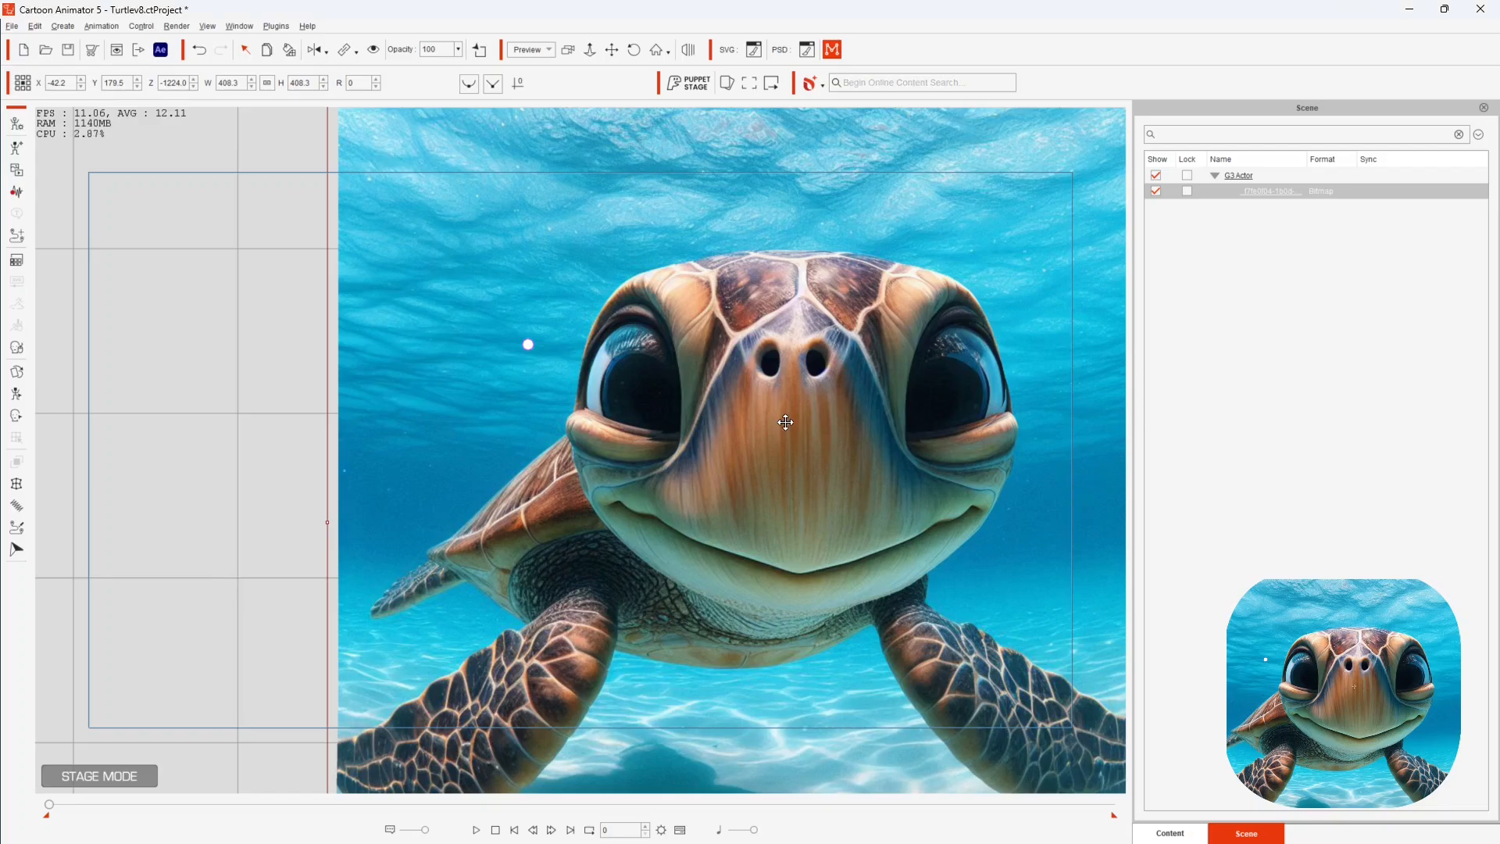
pyautogui.click(833, 51)
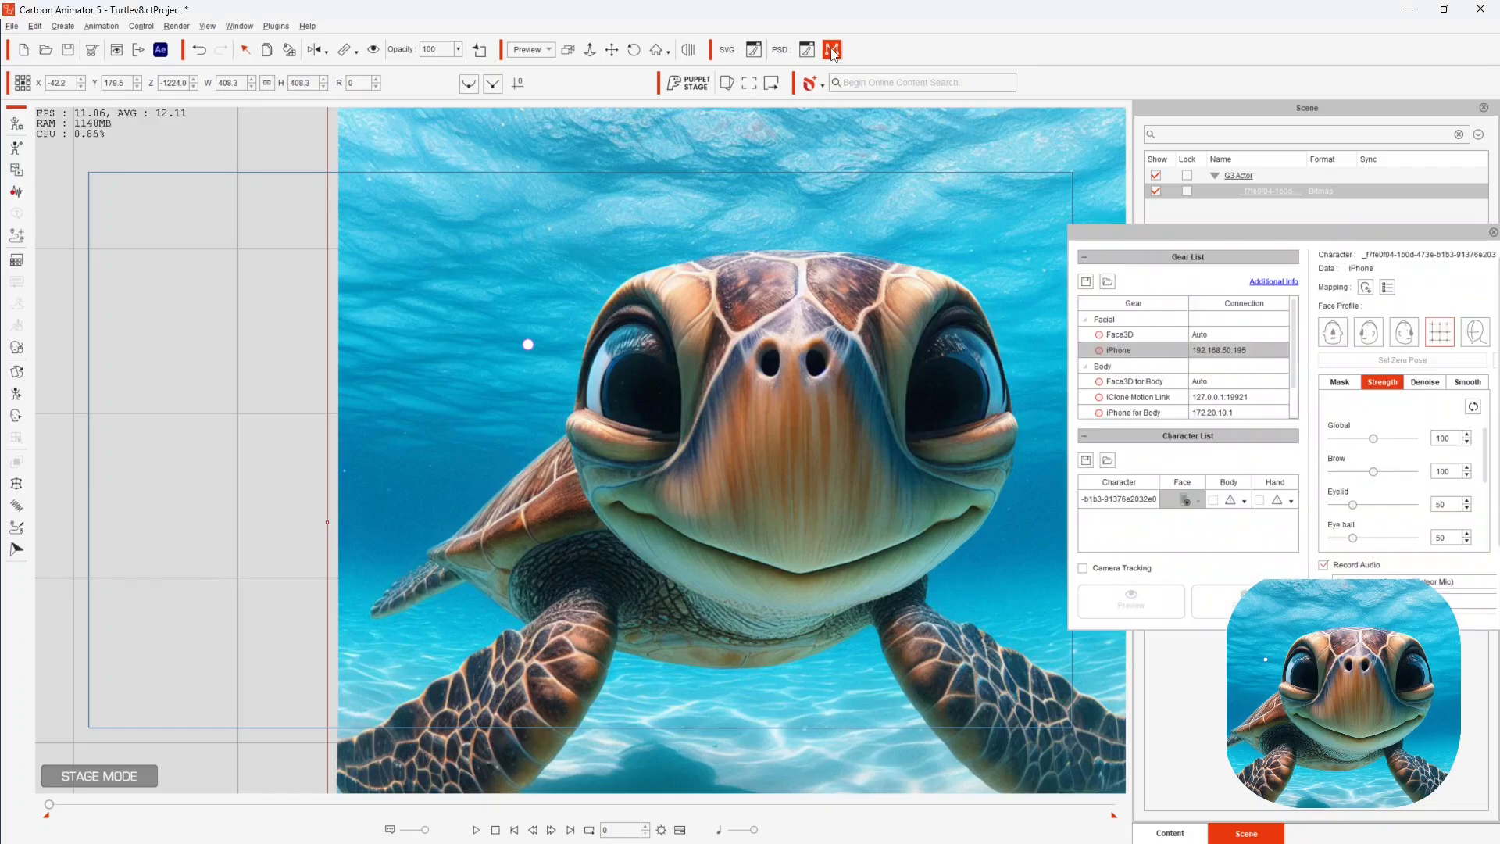
pyautogui.click(1099, 350)
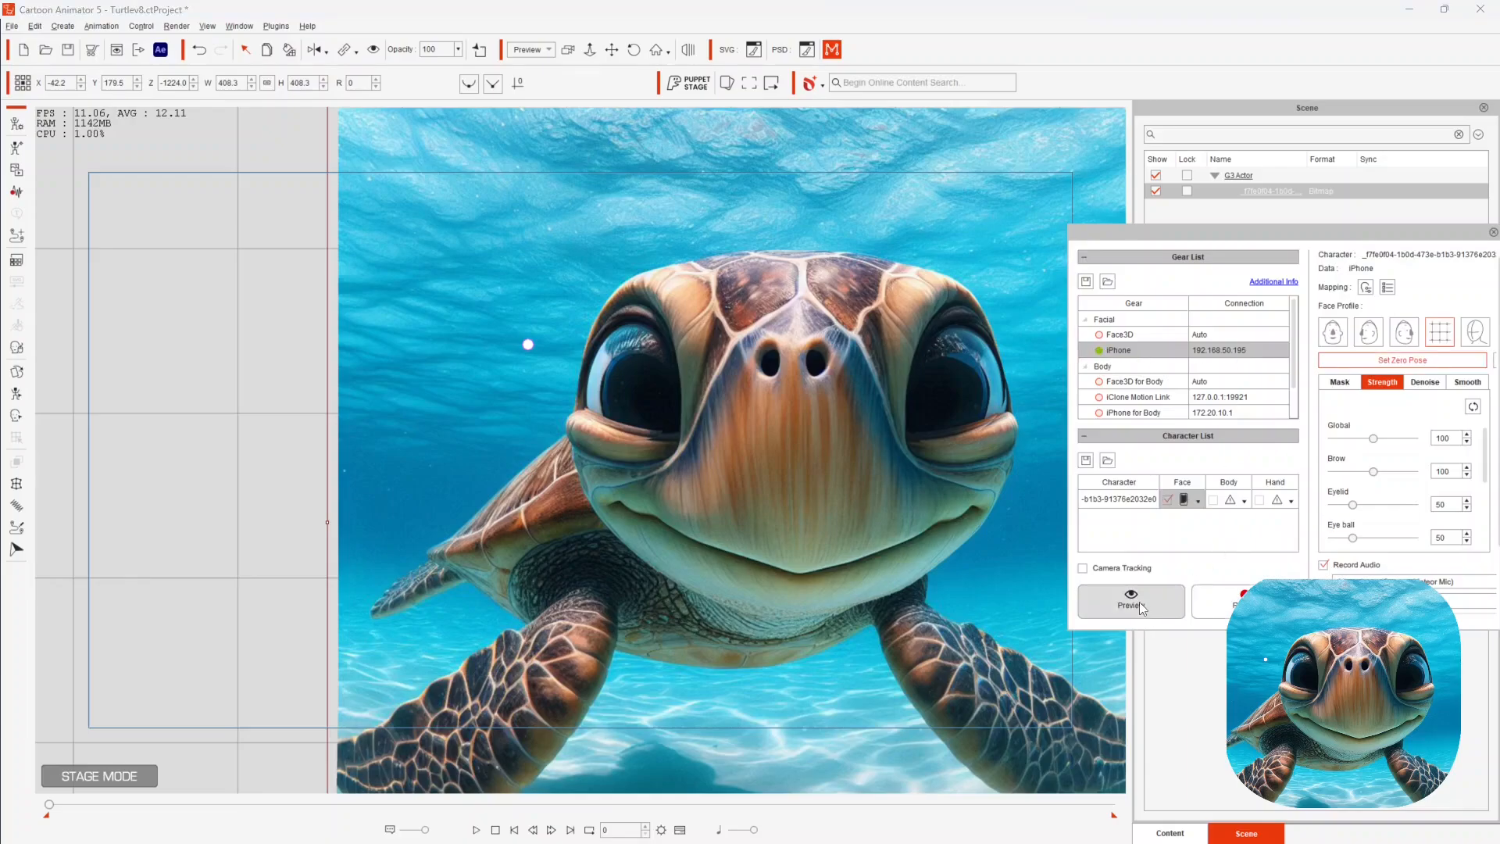
# - Reset the turtle's zero pose and start the live facial capture preview
pyautogui.click(1392, 364)
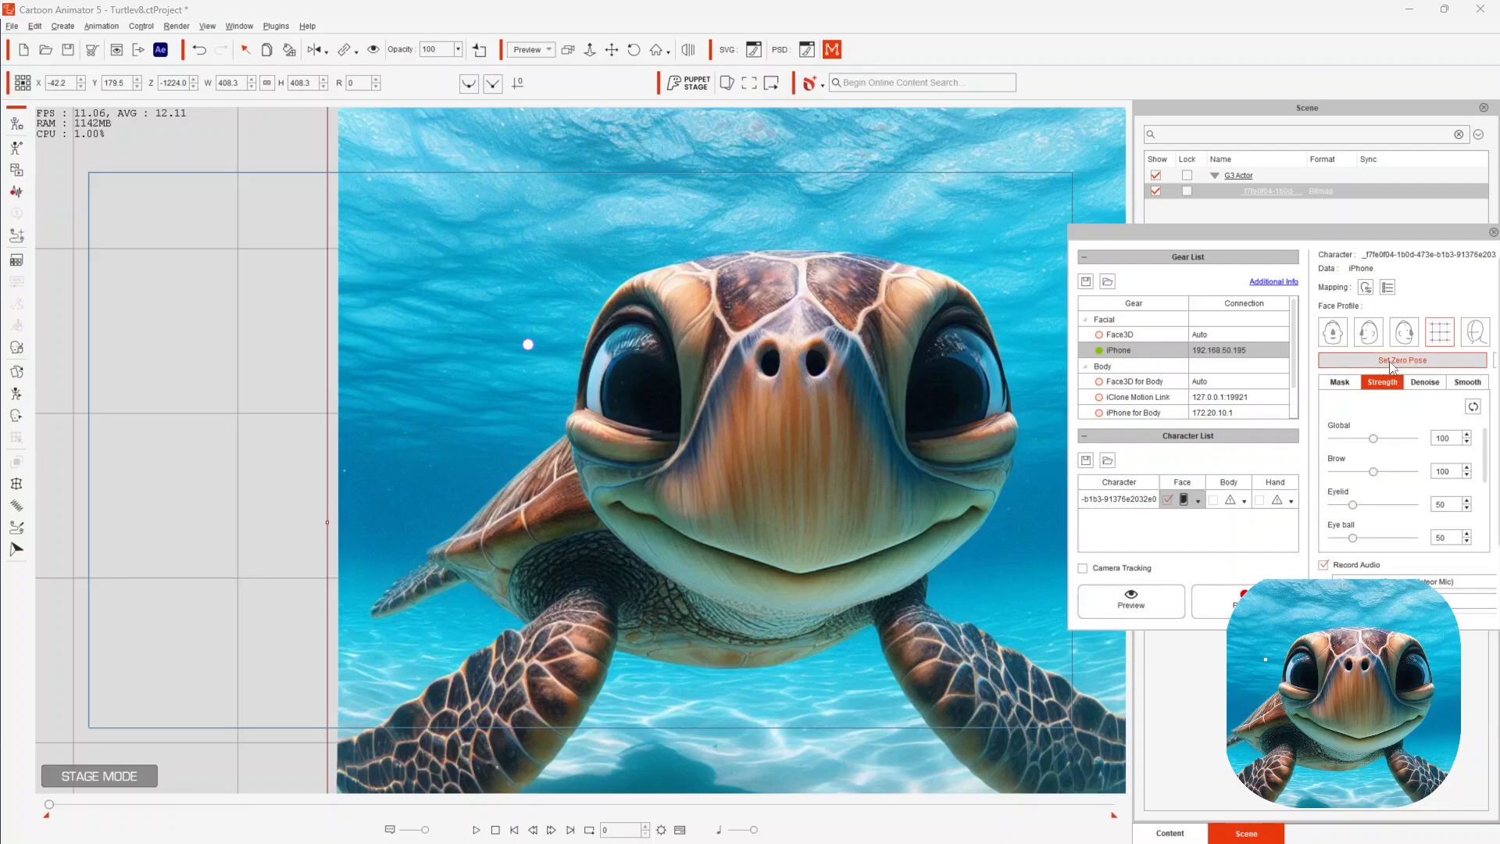
pyautogui.click(1141, 604)
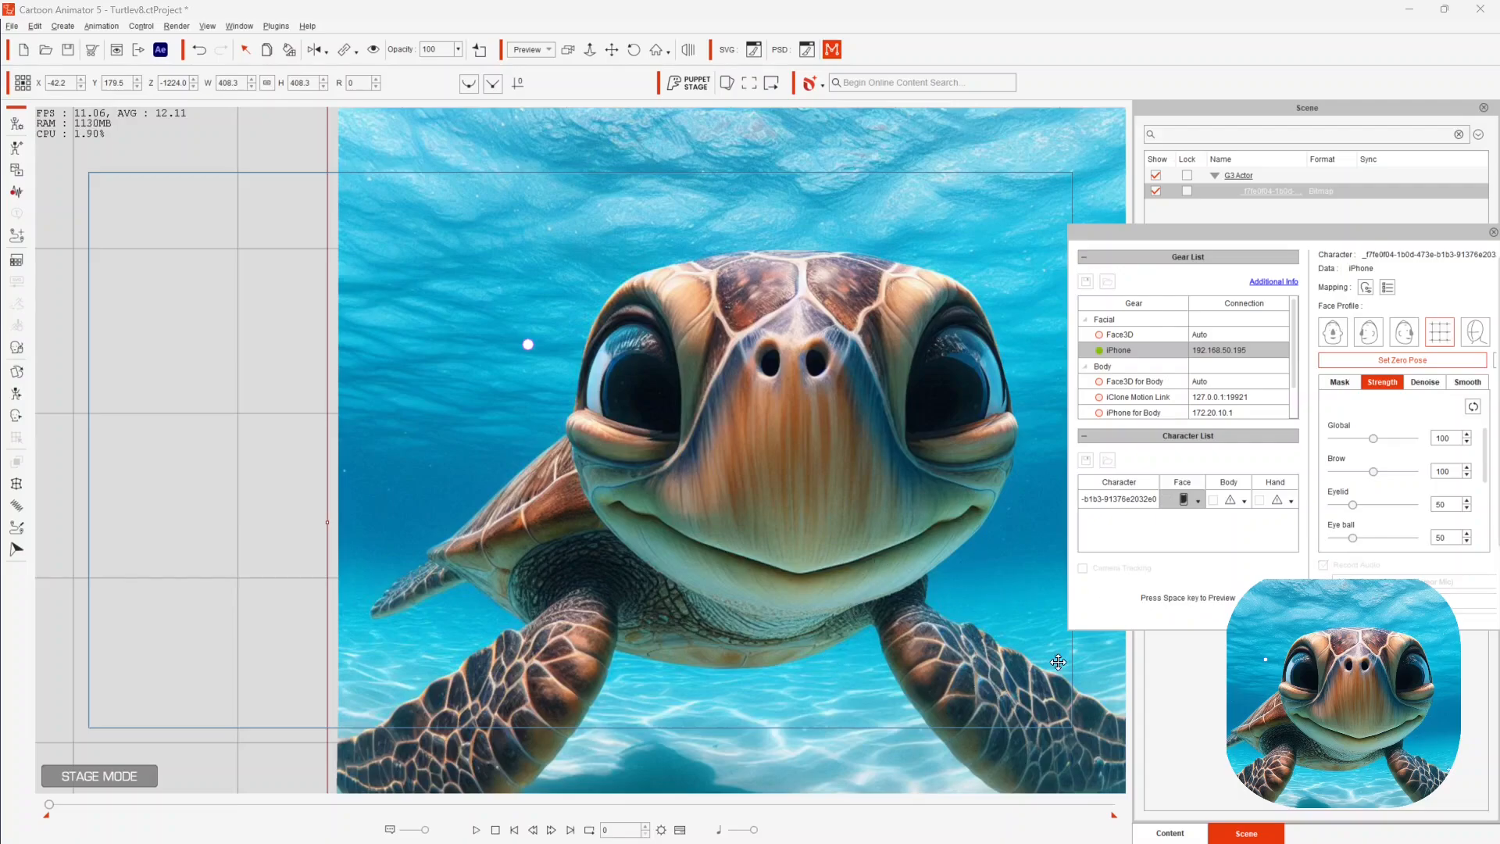
pyautogui.press('space')
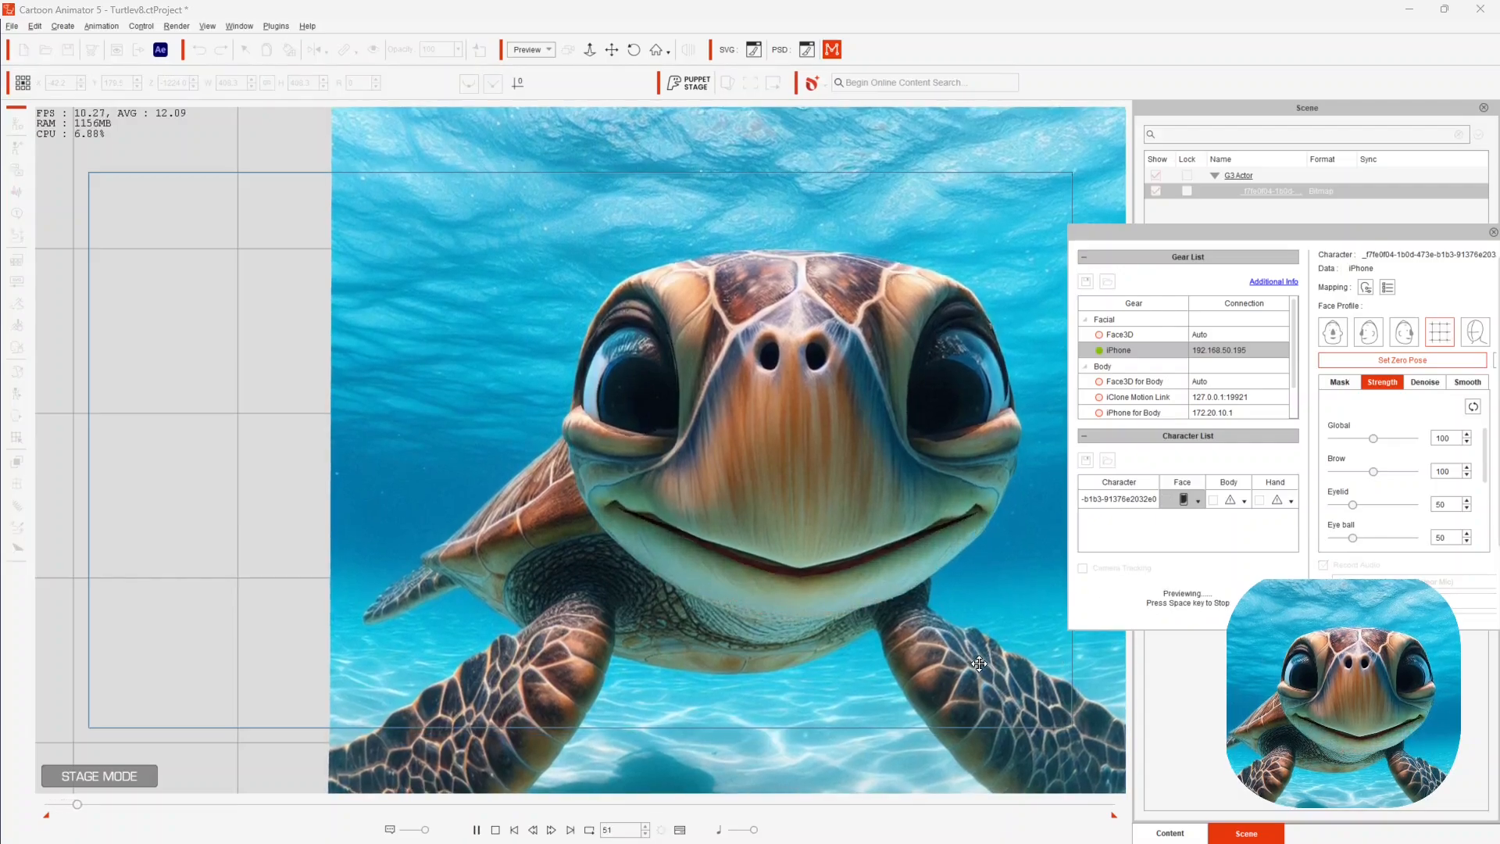
# - Switch to the browser's JSON flowchart page and move the OBS window off this screen
pyautogui.hotkey('alt', 'Tab')
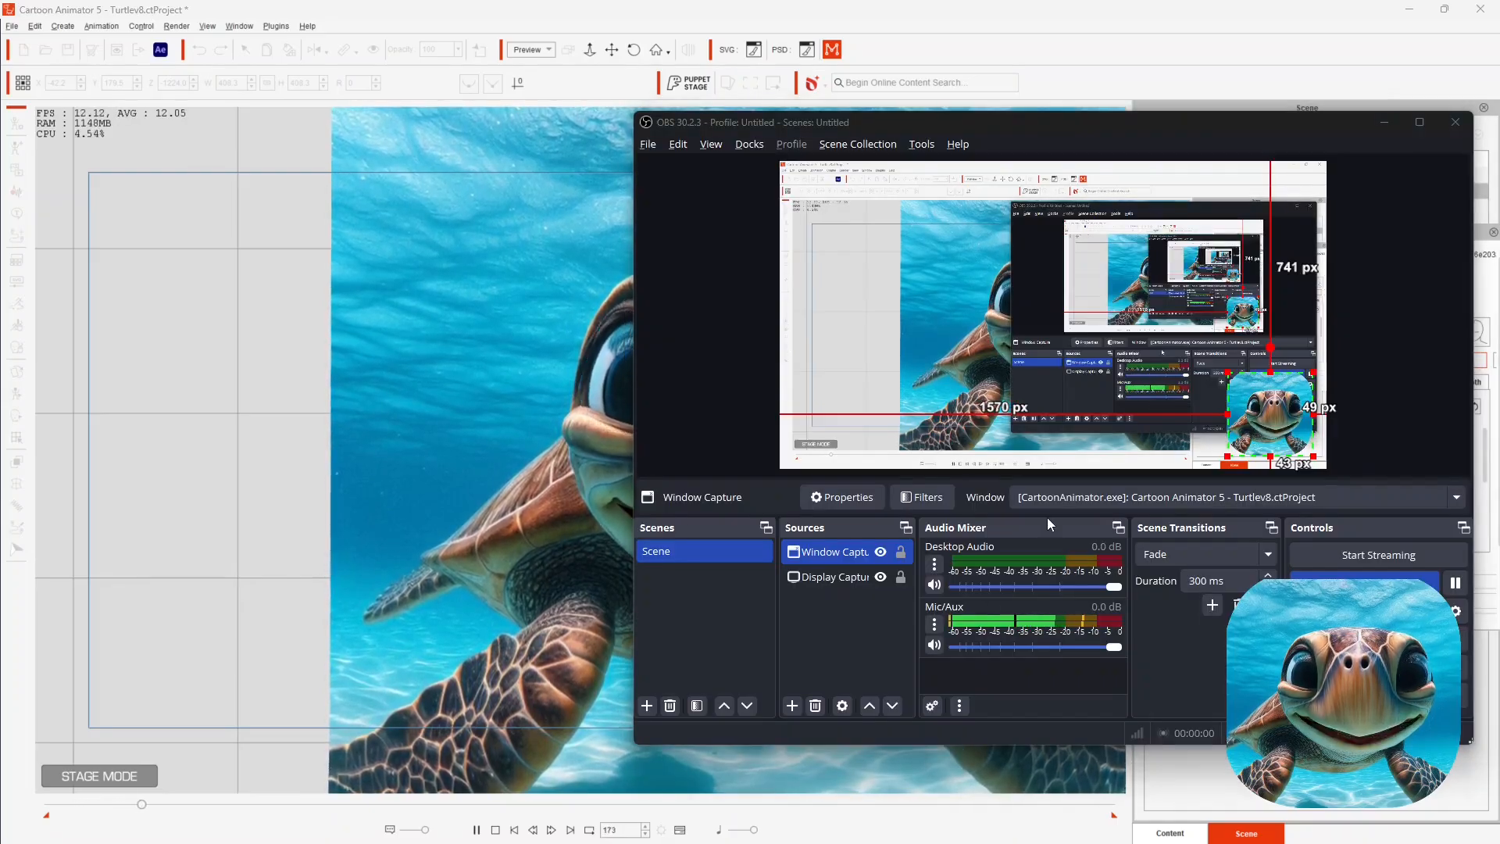
pyautogui.hotkey('alt', 'Tab')
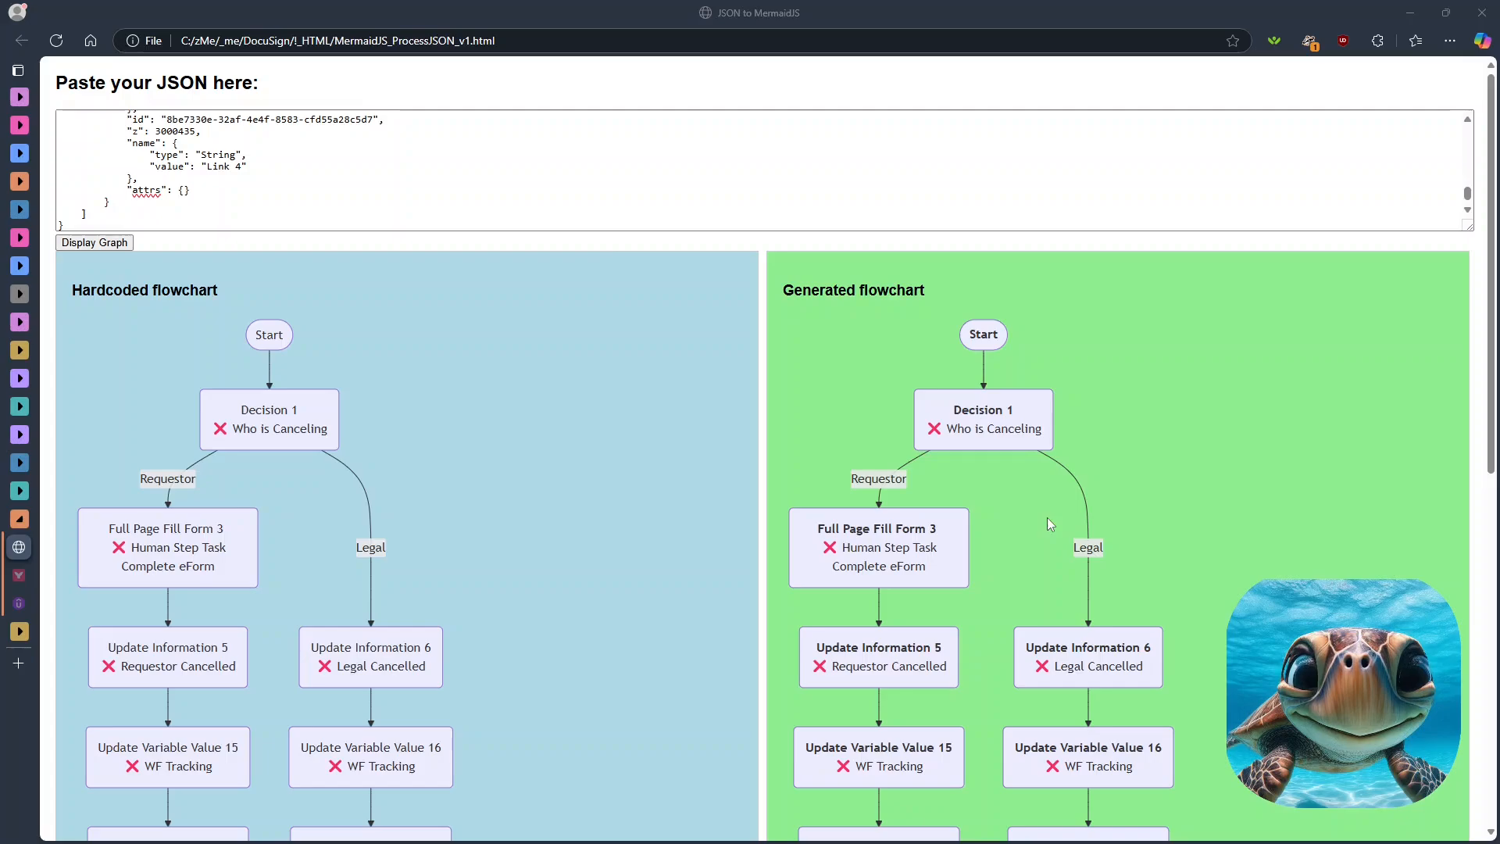
pyautogui.hotkey('alt', 'Tab')
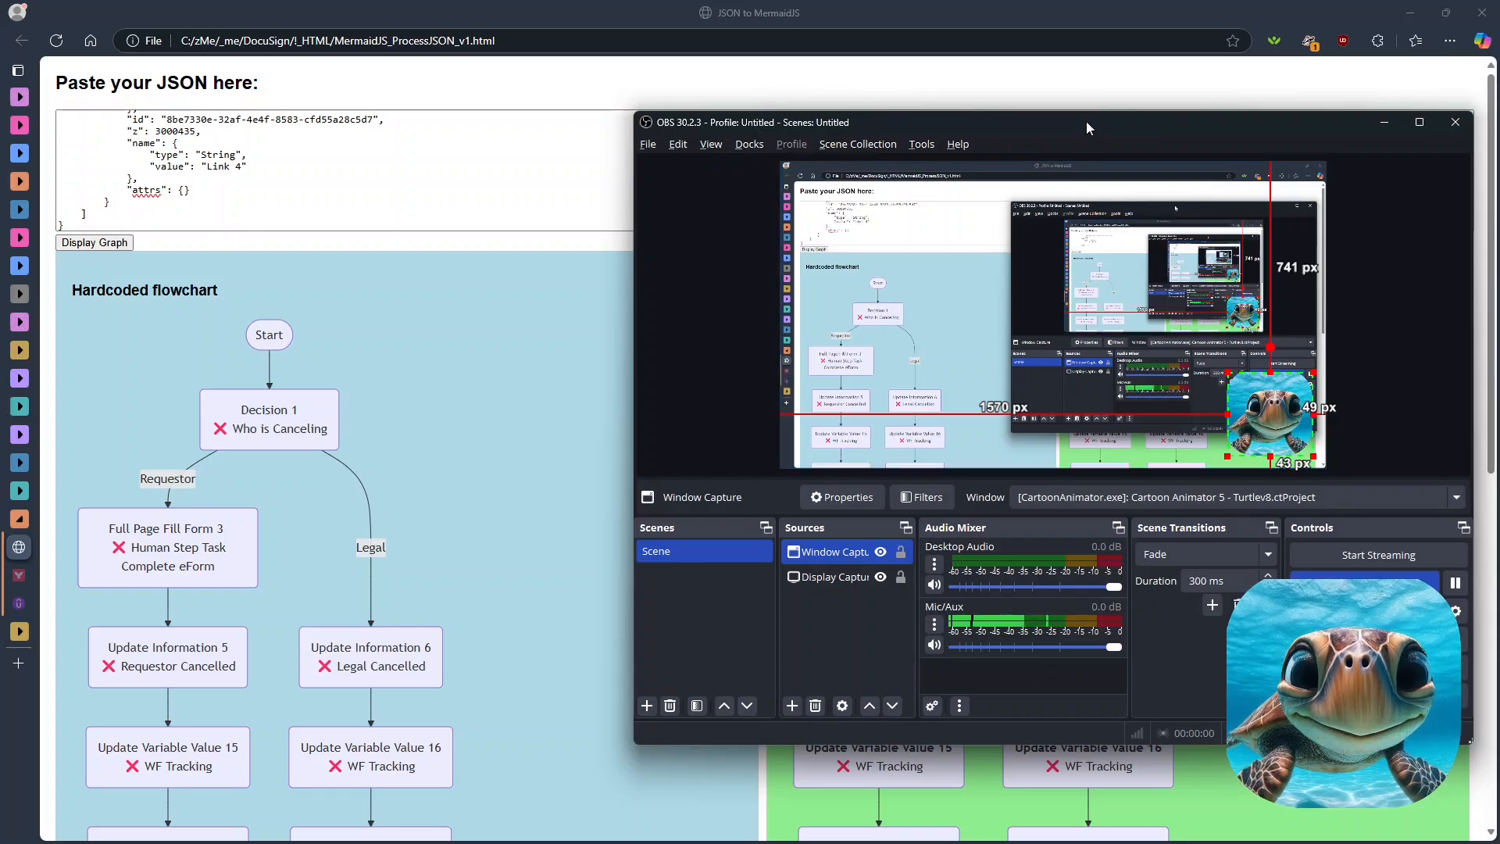
pyautogui.moveTo(1099, 120); pyautogui.dragTo(0, 101)
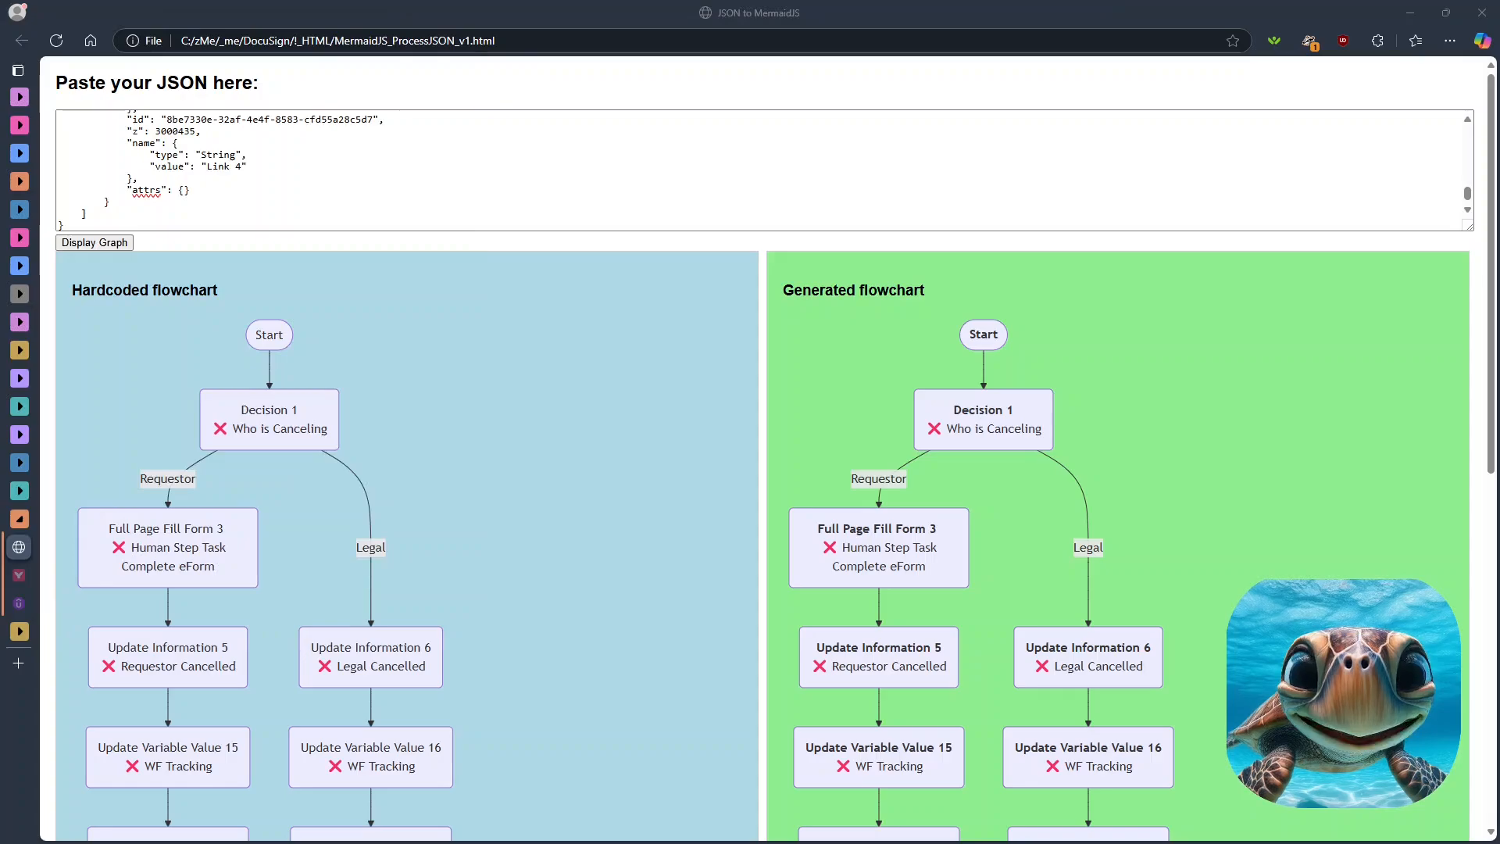